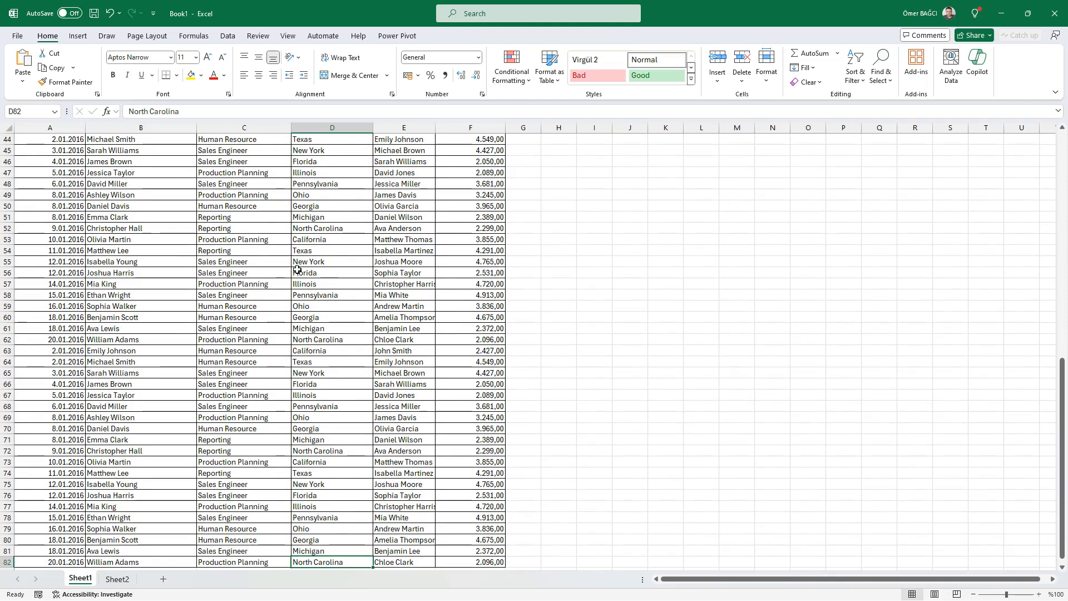
Step: Jump from the last row of the Region column to its header and on to both ends of the header row
{"action": "key", "text": "ctrl+Up"}
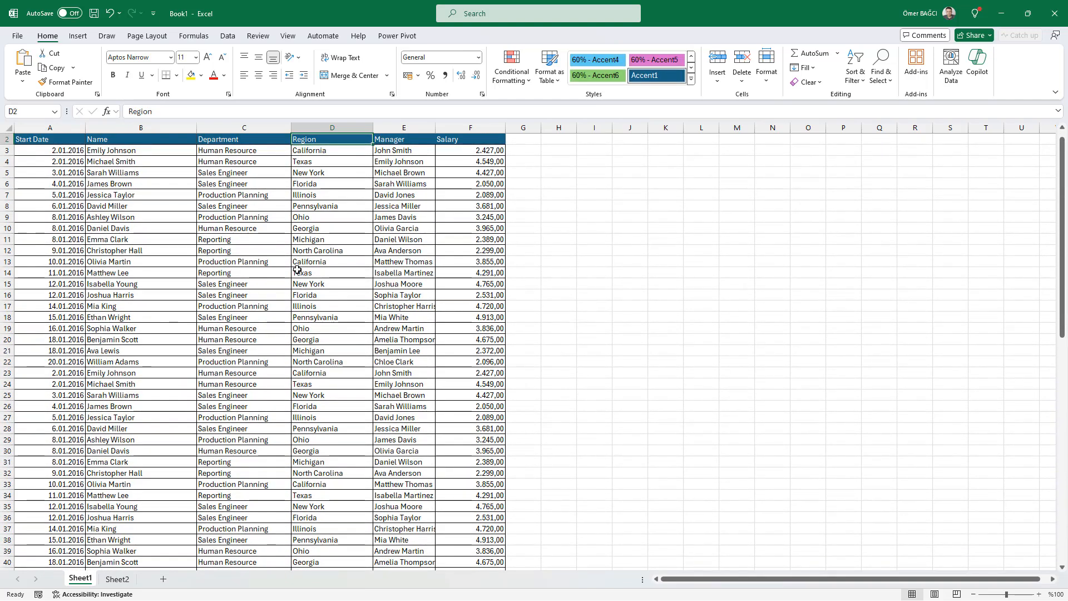
{"action": "key", "text": "ctrl+Left"}
{"action": "key", "text": "ctrl+Right"}
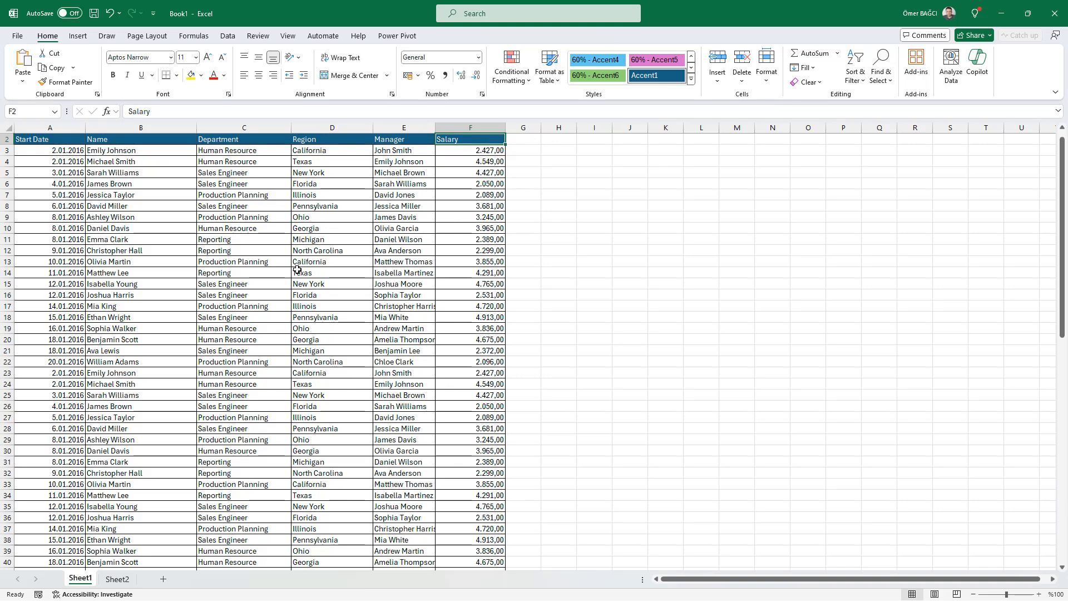
{"action": "left_click", "coordinate": [297, 270]}
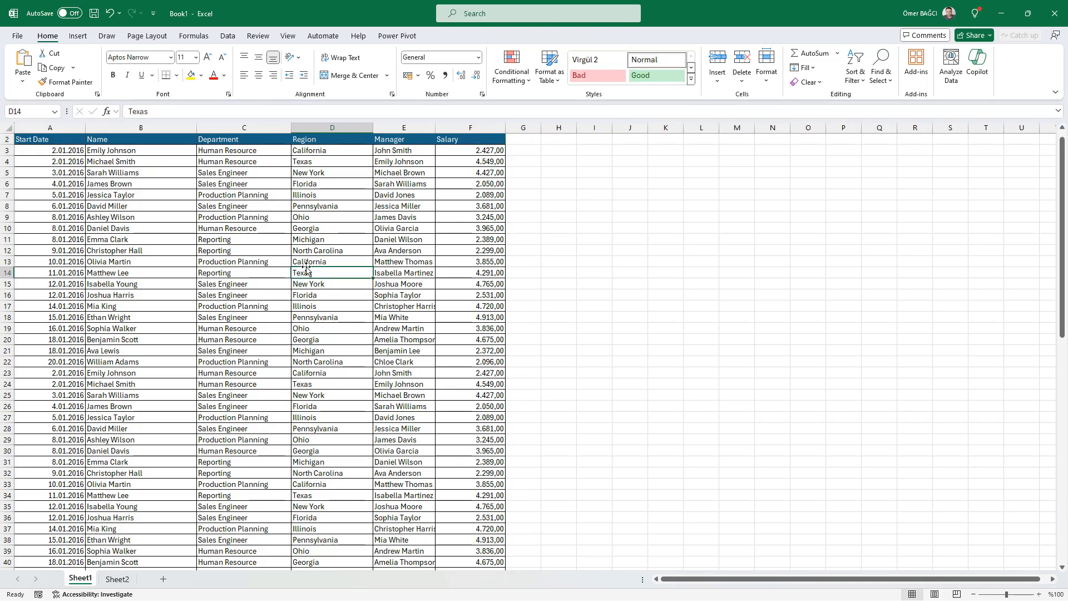
{"action": "scroll", "coordinate": [281, 270], "scroll_direction": "up", "scroll_amount": 2, "text": "ctrl"}
{"action": "scroll", "coordinate": [282, 271], "scroll_direction": "up", "scroll_amount": 3, "text": "ctrl"}
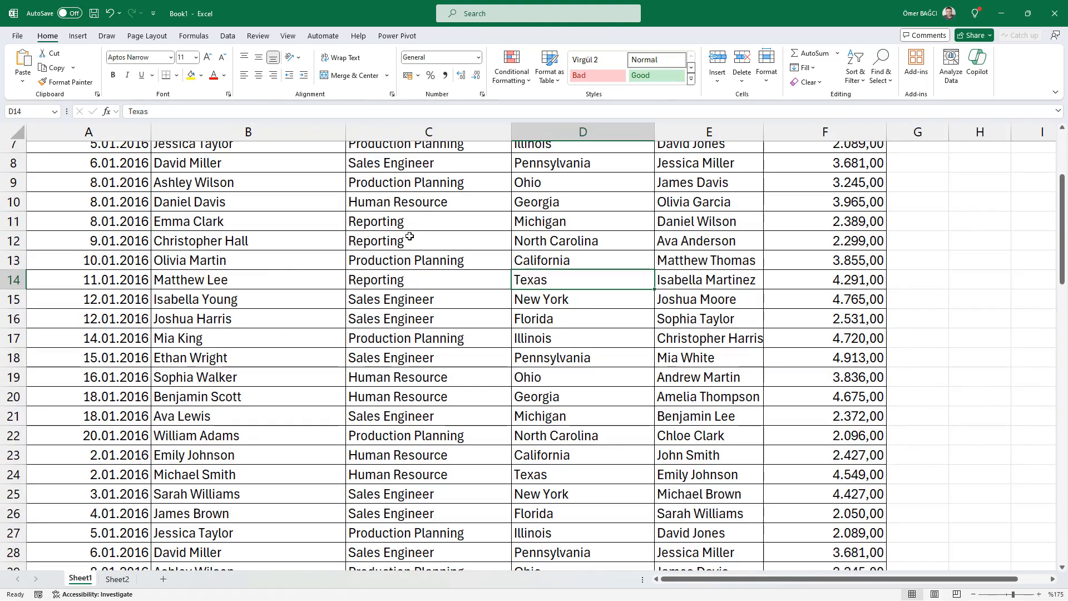
{"action": "left_click", "coordinate": [425, 253]}
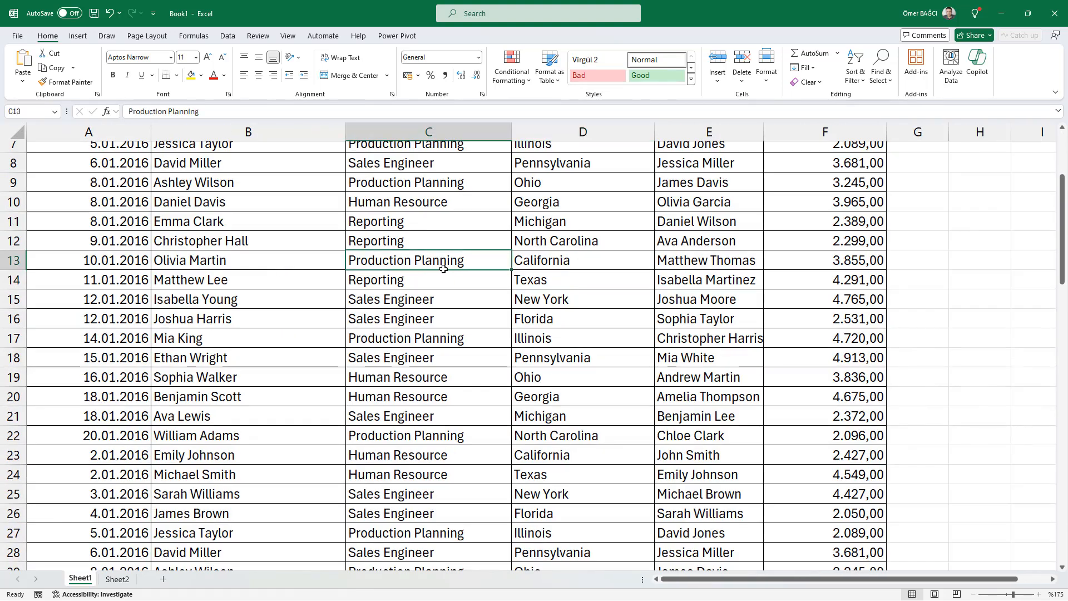
{"action": "key", "text": "Down"}
{"action": "key", "text": "Down"}
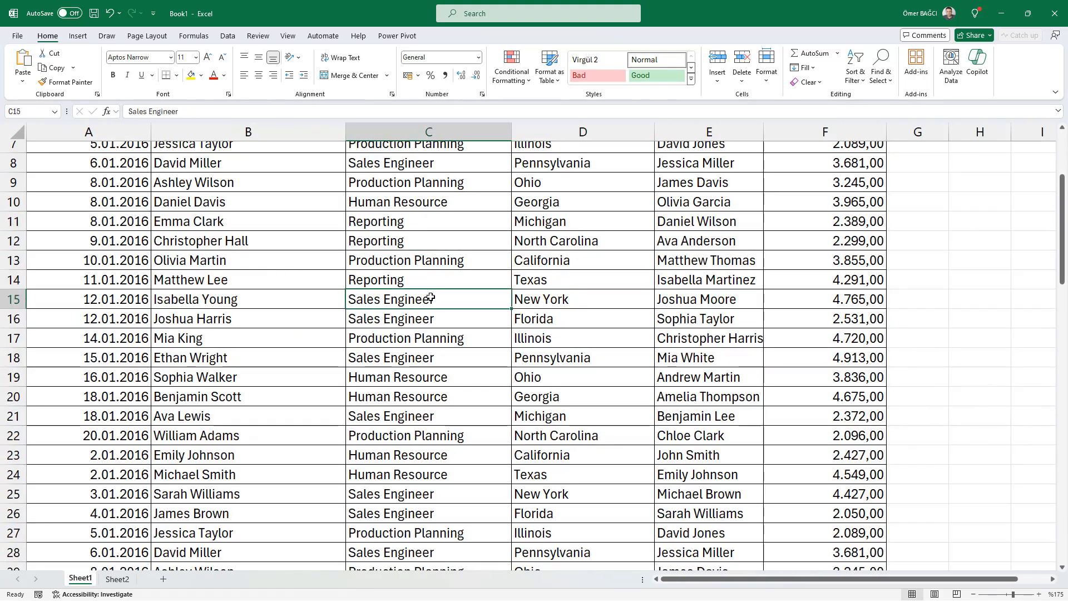
{"action": "scroll", "coordinate": [430, 309], "scroll_direction": "down", "scroll_amount": 3, "text": "ctrl"}
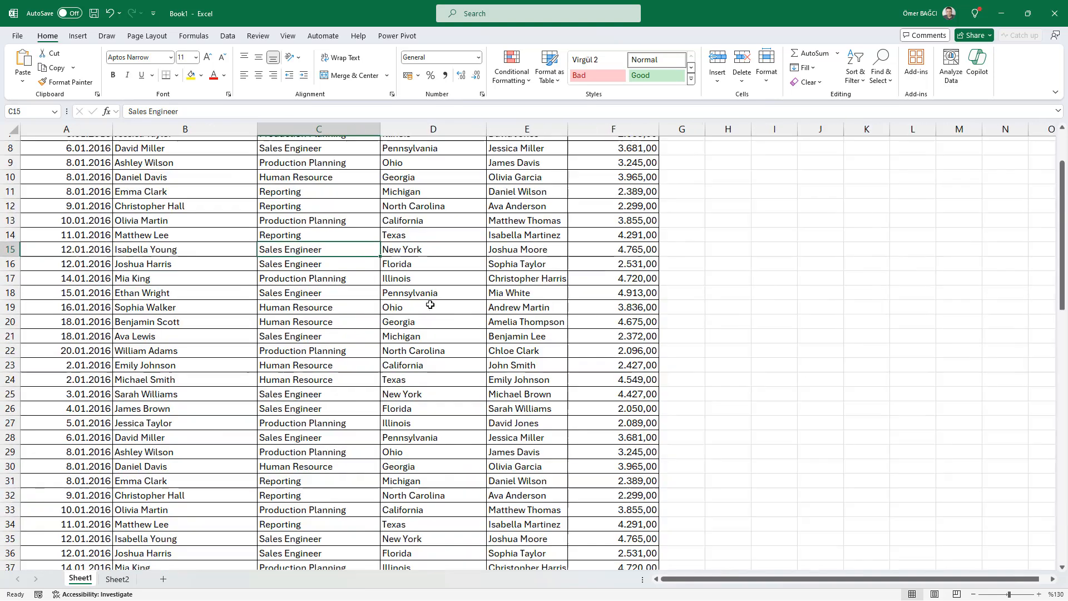
Step: Jump down the Department column to its last filled cell and back up to its header
{"action": "double_click", "coordinate": [355, 254]}
{"action": "left_click", "coordinate": [337, 334]}
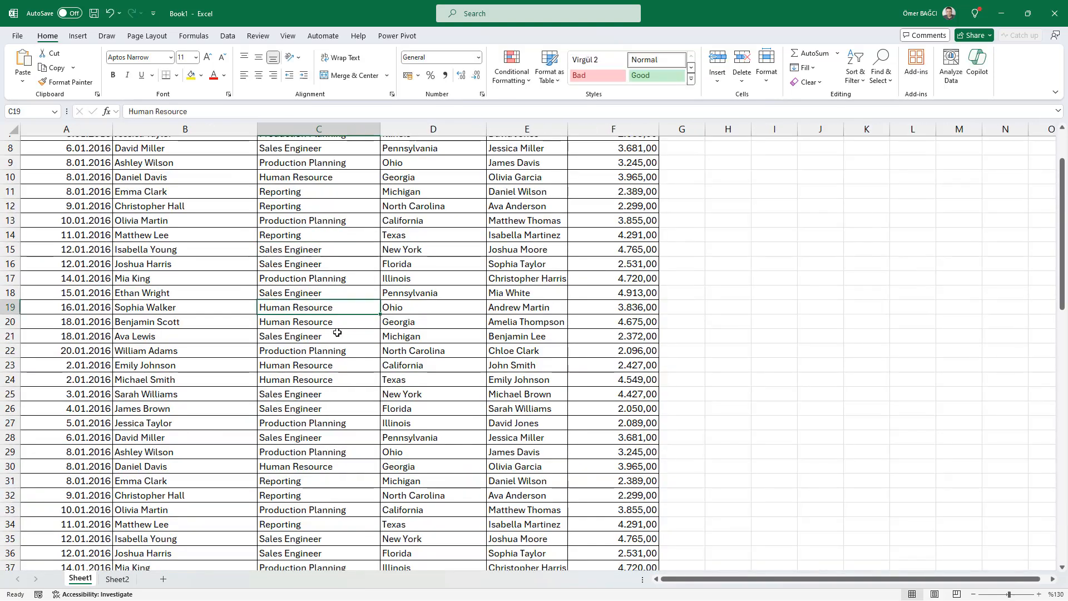
{"action": "scroll", "coordinate": [337, 310], "scroll_direction": "down", "scroll_amount": 5, "text": "ctrl"}
{"action": "scroll", "coordinate": [225, 272], "scroll_direction": "up", "scroll_amount": 3, "text": "ctrl"}
{"action": "key", "text": "Down"}
{"action": "key", "text": "Down"}
{"action": "key", "text": "Down"}
{"action": "key", "text": "Down"}
{"action": "key", "text": "Down"}
{"action": "key", "text": "Down"}
{"action": "key", "text": "Down"}
{"action": "key", "text": "Down"}
{"action": "key", "text": "Down"}
{"action": "key", "text": "Down"}
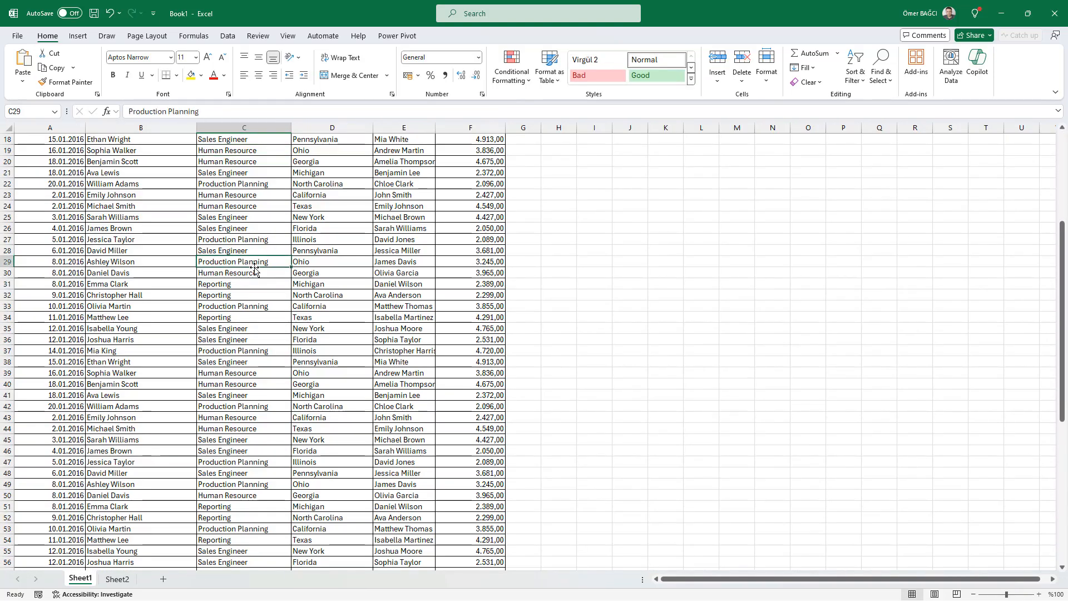
{"action": "double_click", "coordinate": [254, 267]}
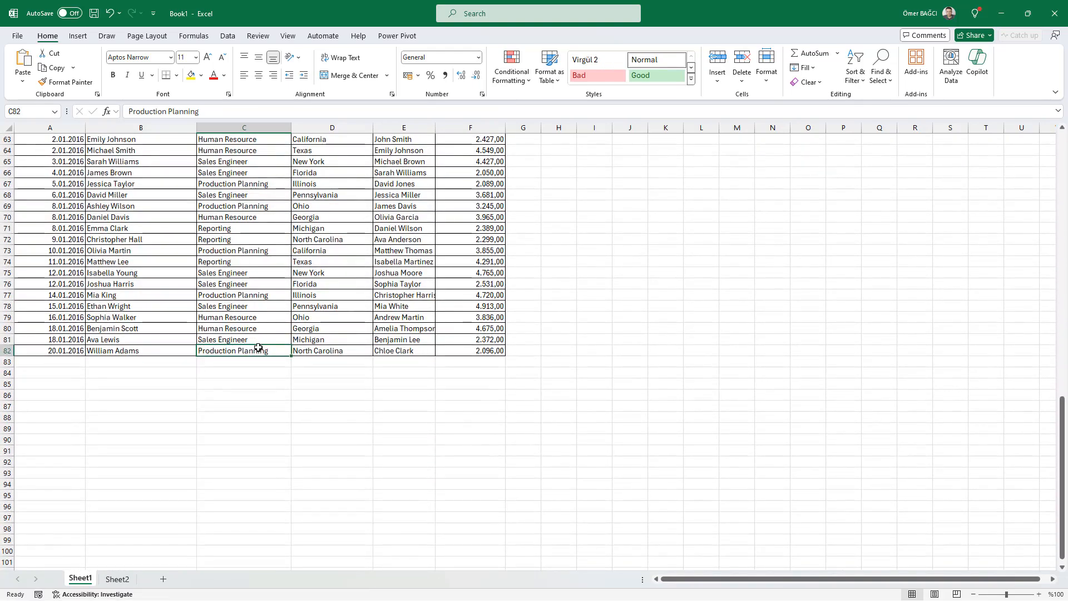
{"action": "double_click", "coordinate": [258, 345]}
{"action": "scroll", "coordinate": [268, 330], "scroll_direction": "up", "scroll_amount": 2, "text": "ctrl"}
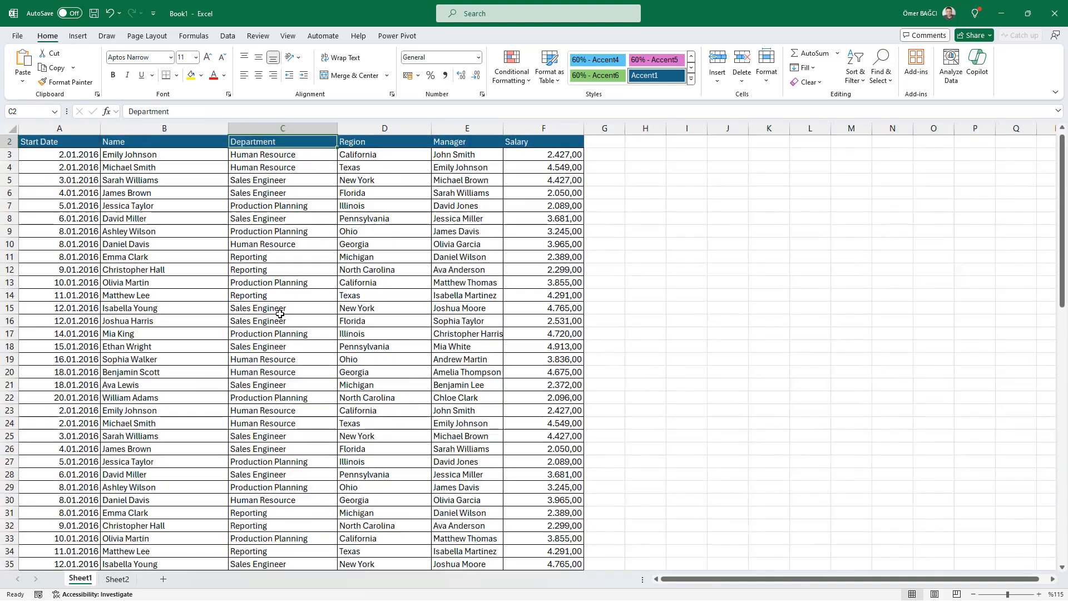
Step: Jump from a mid-table Region cell to the column's last entry and back up to the Region header
{"action": "left_click", "coordinate": [334, 284]}
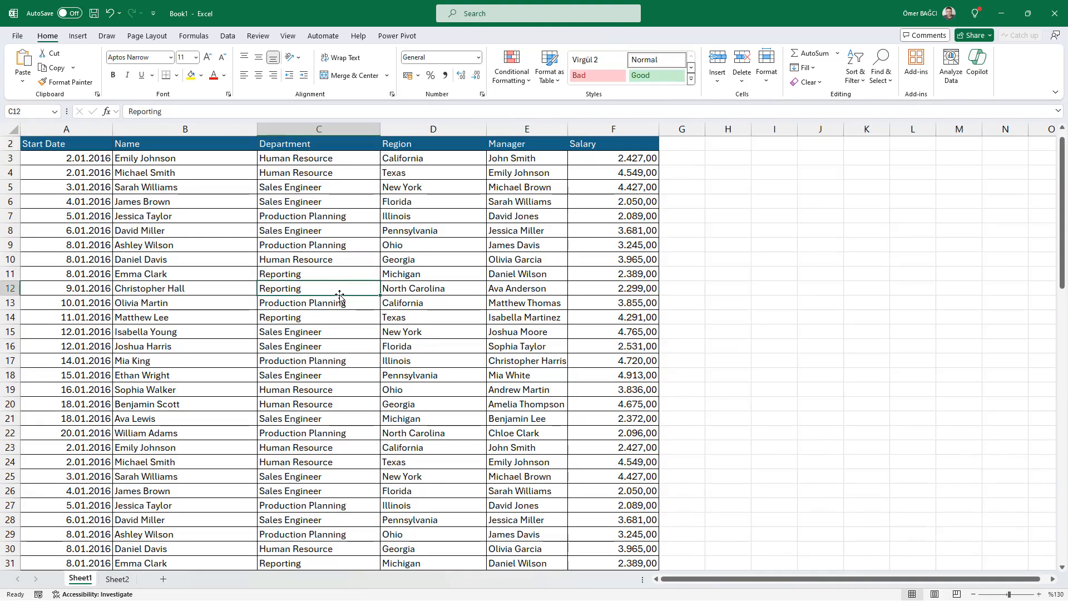
{"action": "left_click", "coordinate": [426, 272]}
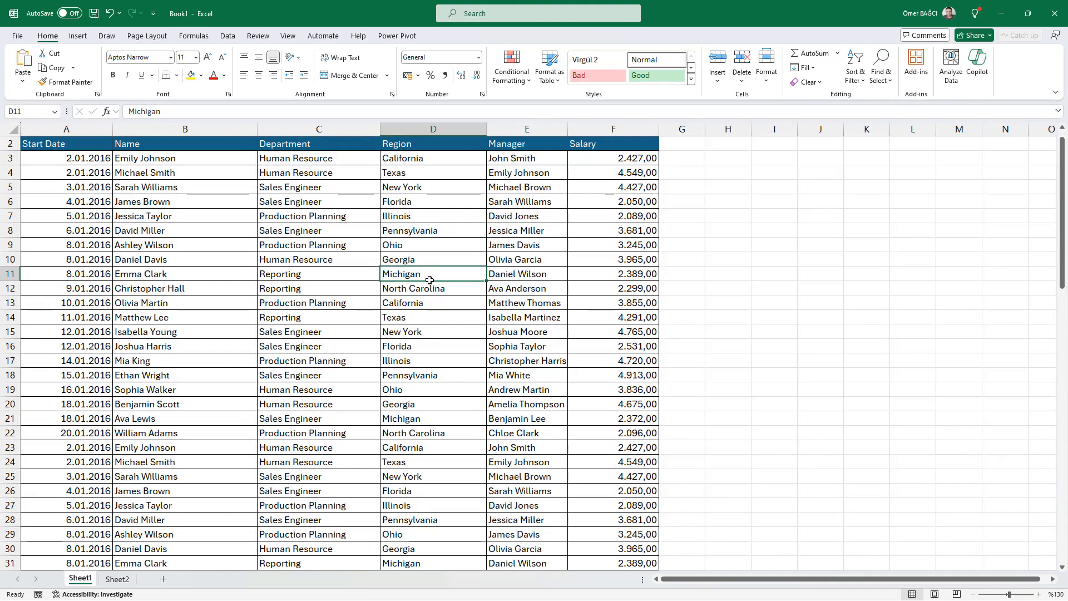
{"action": "double_click", "coordinate": [429, 280]}
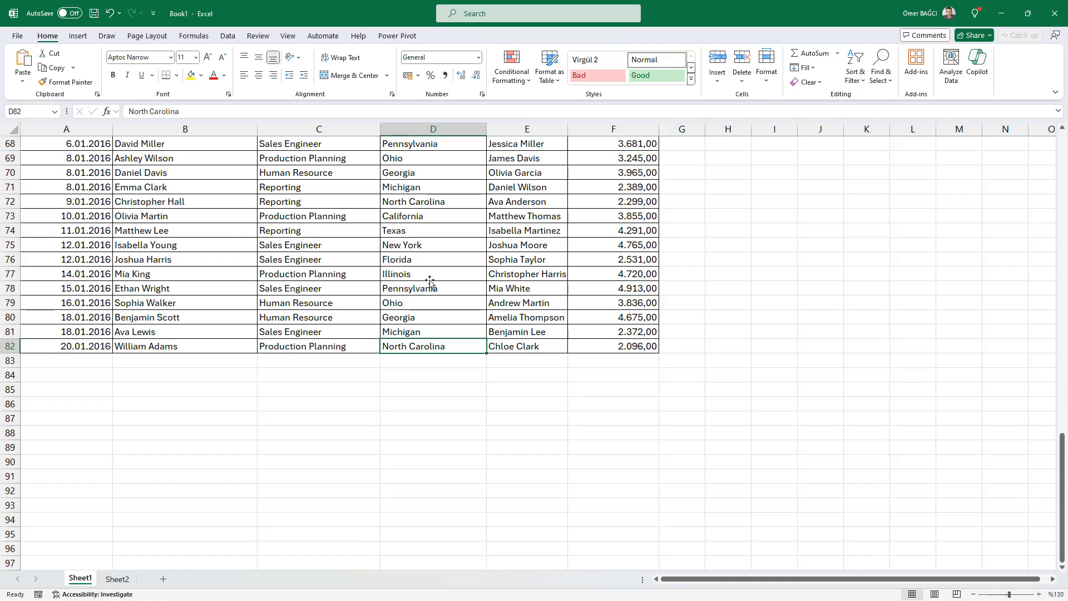
{"action": "left_click", "coordinate": [422, 217]}
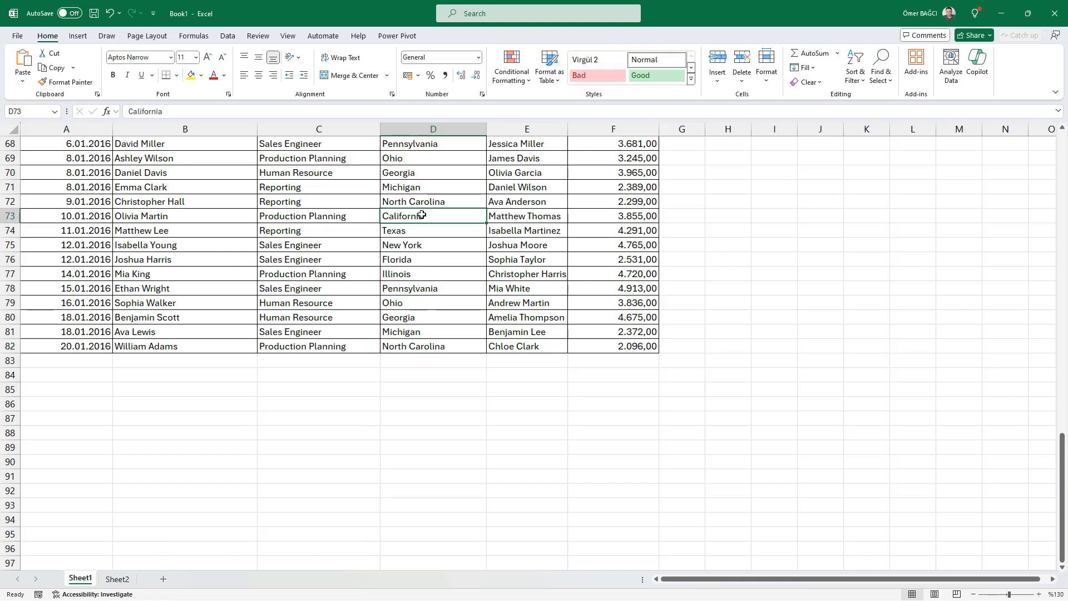
{"action": "double_click", "coordinate": [456, 209]}
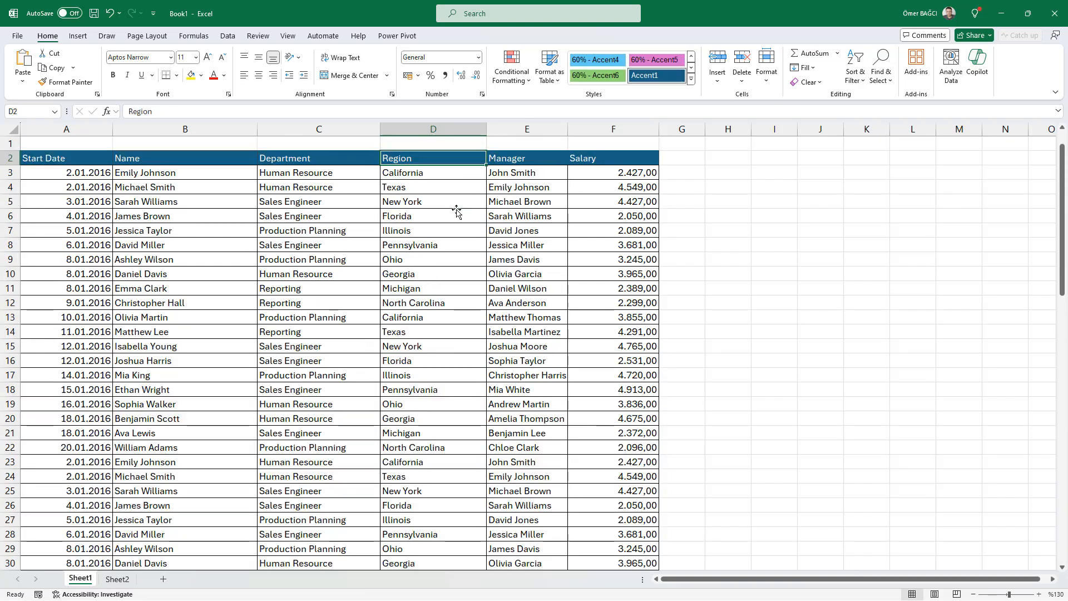
{"action": "left_click", "coordinate": [456, 211]}
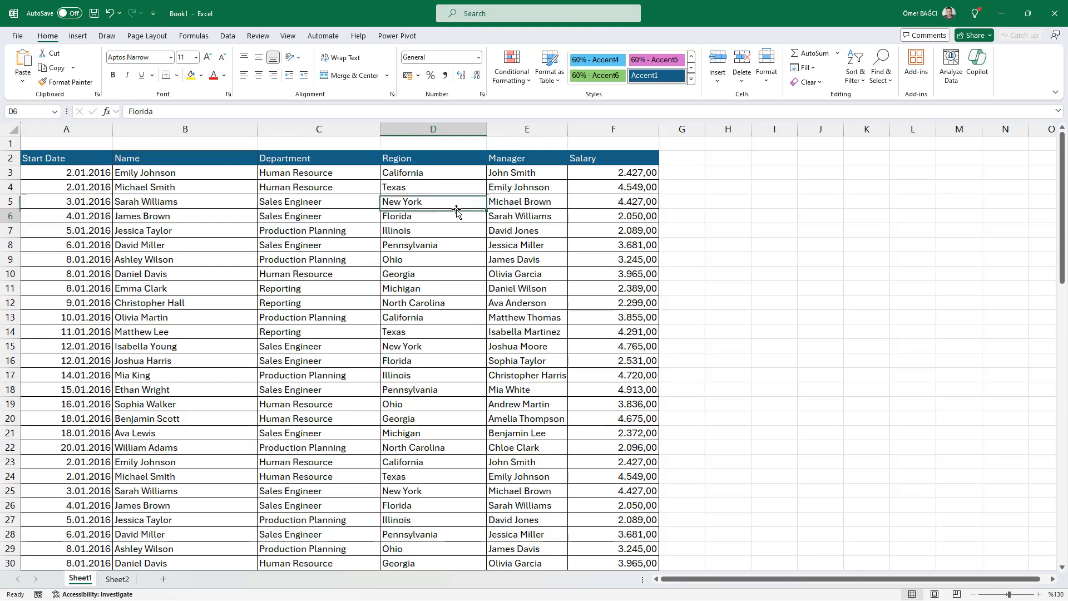
{"action": "left_click", "coordinate": [268, 254]}
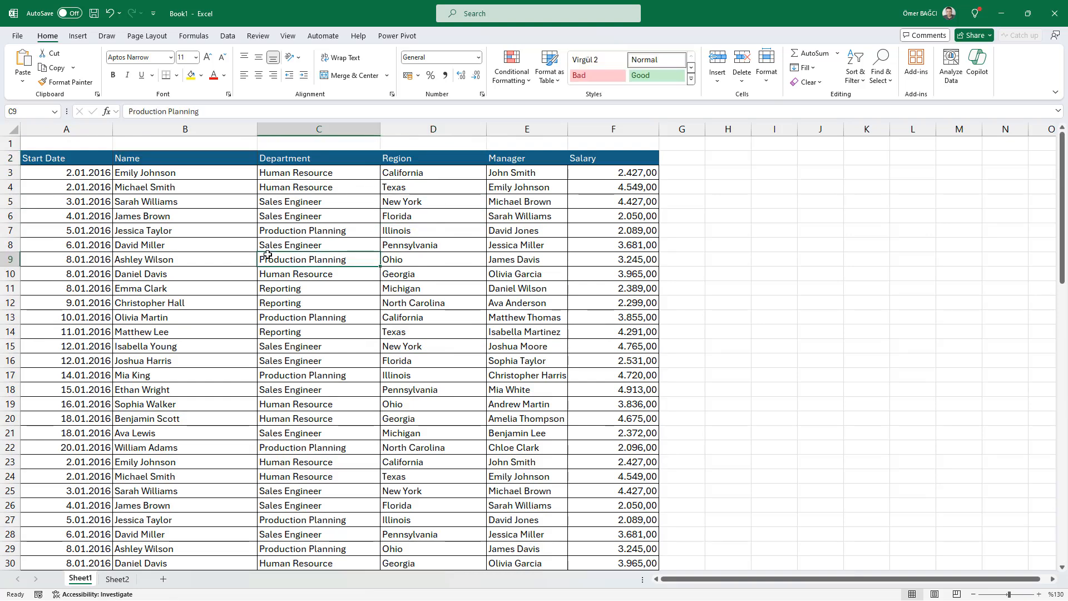
{"action": "left_click", "coordinate": [192, 279]}
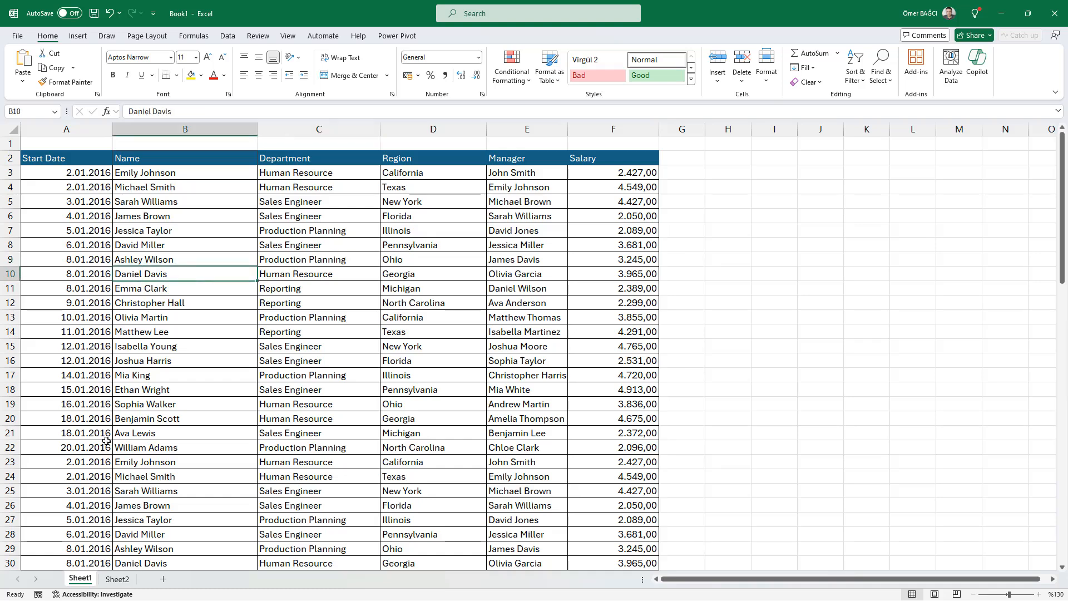
Step: Enter the current date, 28.07.2024, in cell A2 of Sheet2
{"action": "left_click", "coordinate": [124, 580]}
{"action": "scroll", "coordinate": [137, 359], "scroll_direction": "up", "scroll_amount": 7}
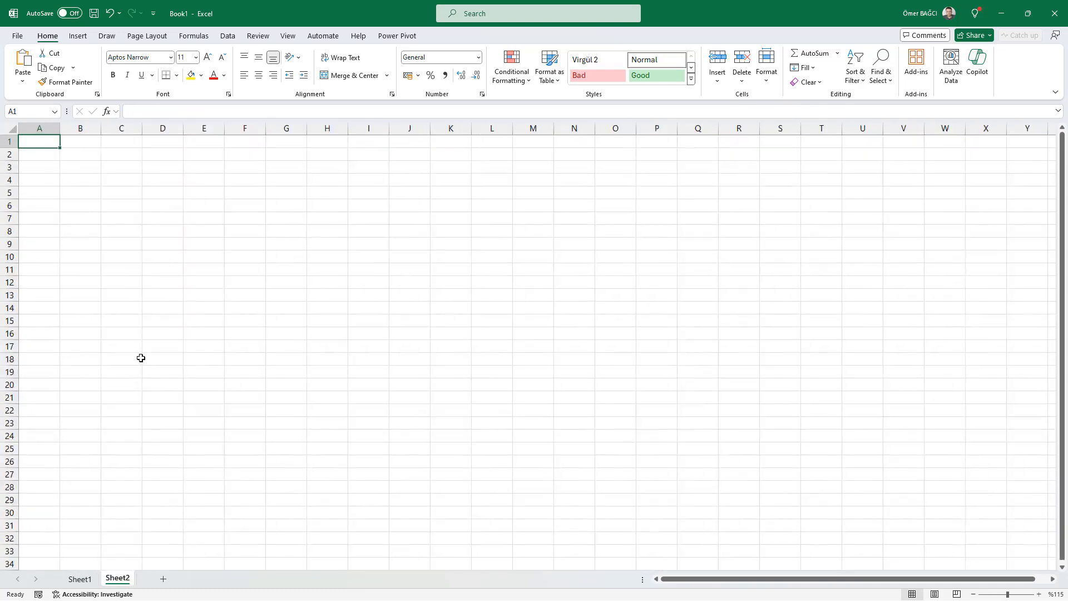
{"action": "left_click", "coordinate": [85, 182]}
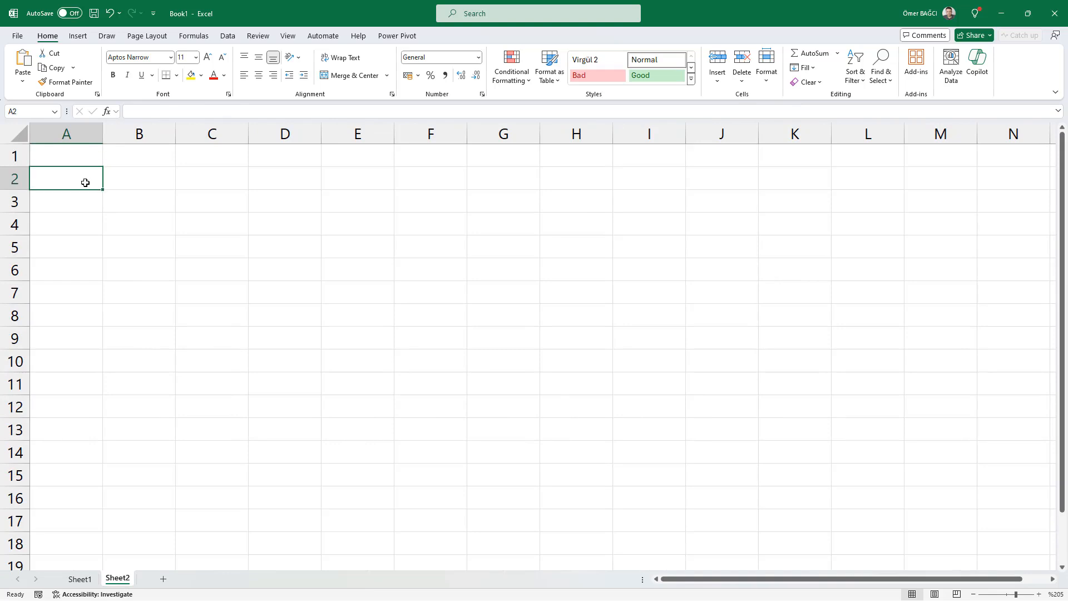
{"action": "key", "text": "ctrl+semicolon"}
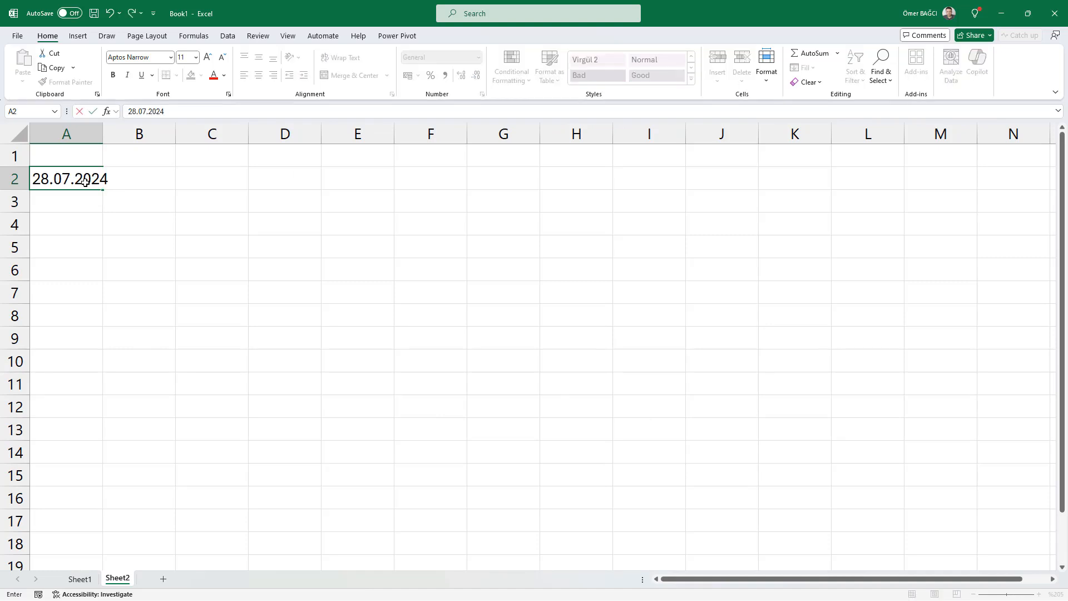
{"action": "key", "text": "Return"}
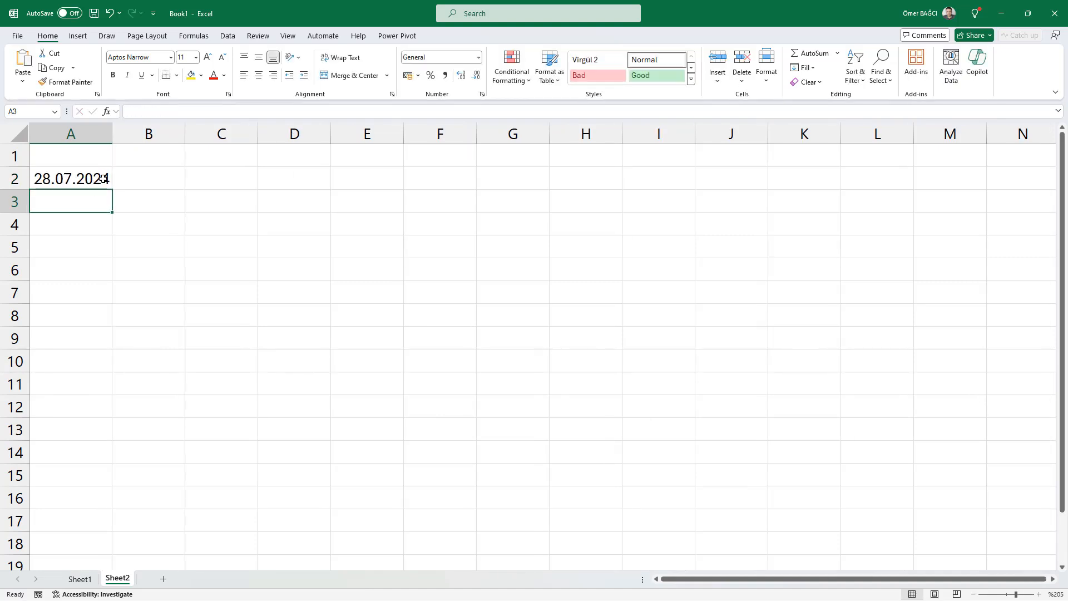
Step: Fill the date in A2 down to A13 as a daily series
{"action": "left_click", "coordinate": [106, 182]}
{"action": "left_click_drag", "start_coordinate": [106, 182], "coordinate": [66, 433]}
{"action": "left_click", "coordinate": [77, 198]}
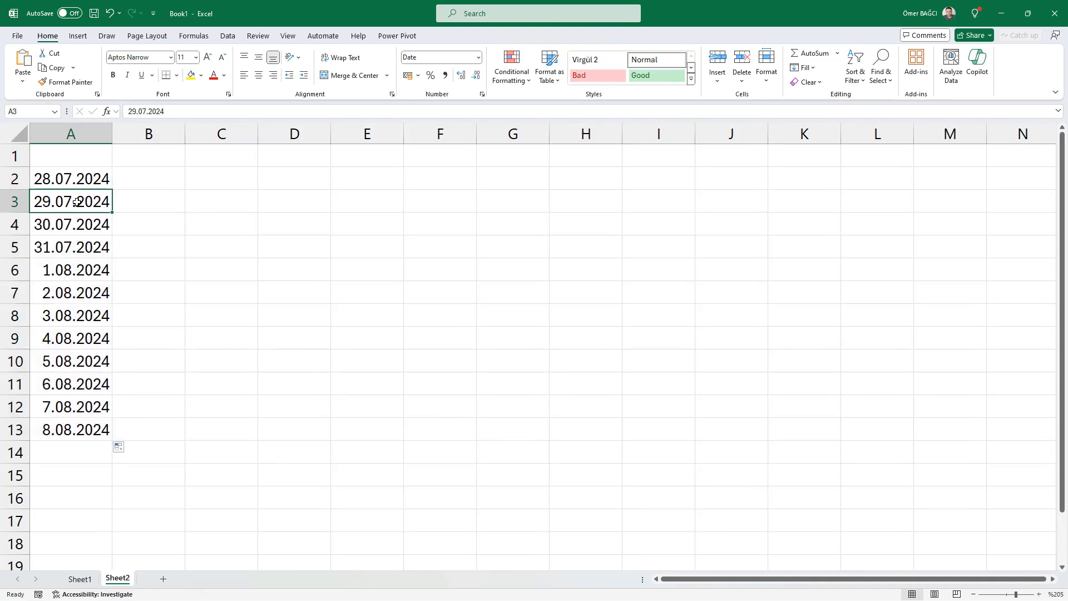
Step: Enter 28.07.2024 in cell C2 and fill the daily date series across to L2
{"action": "left_click", "coordinate": [214, 177]}
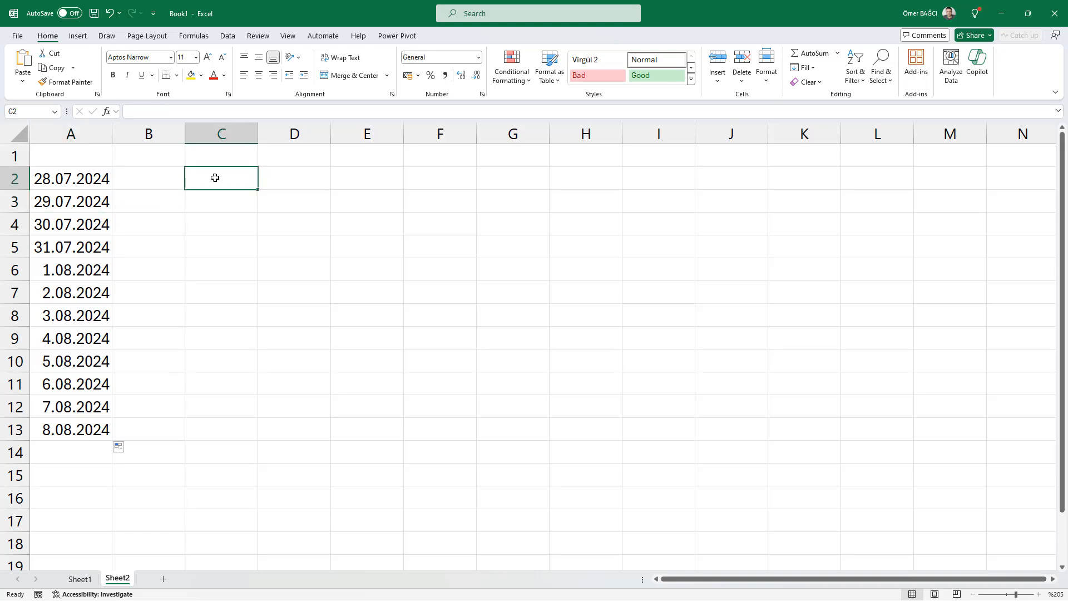
{"action": "type", "text": "28.07.2024"}
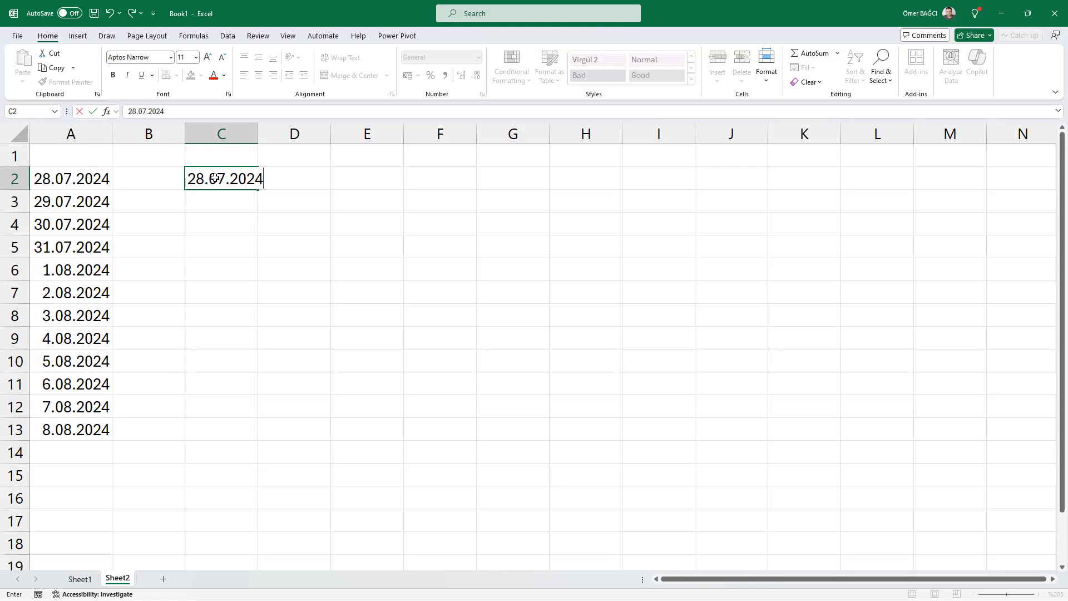
{"action": "left_click", "coordinate": [214, 203]}
{"action": "left_click", "coordinate": [244, 185]}
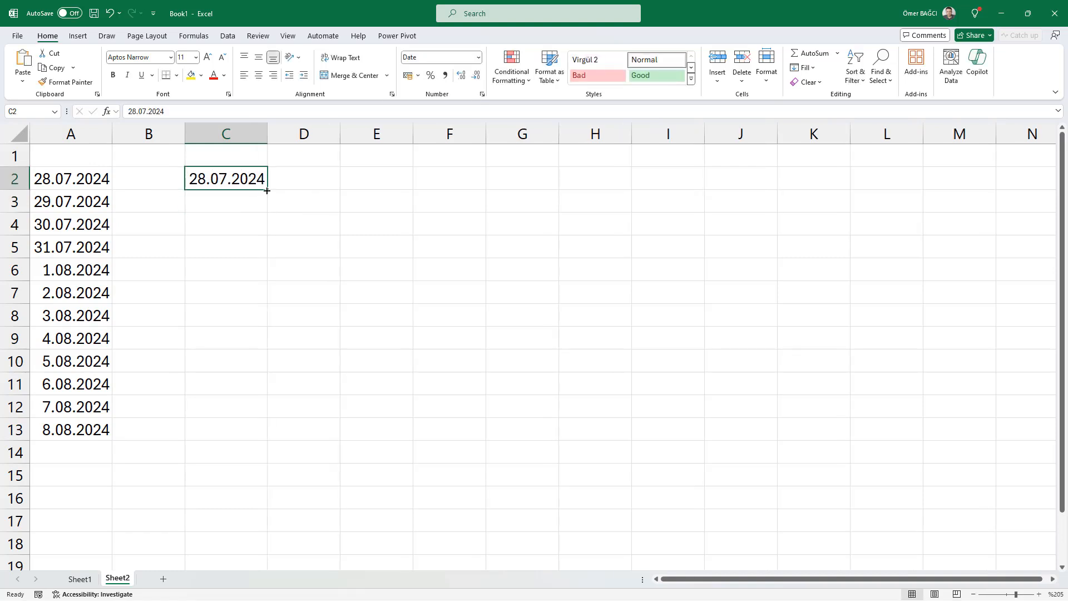
{"action": "left_click_drag", "start_coordinate": [267, 191], "coordinate": [913, 222]}
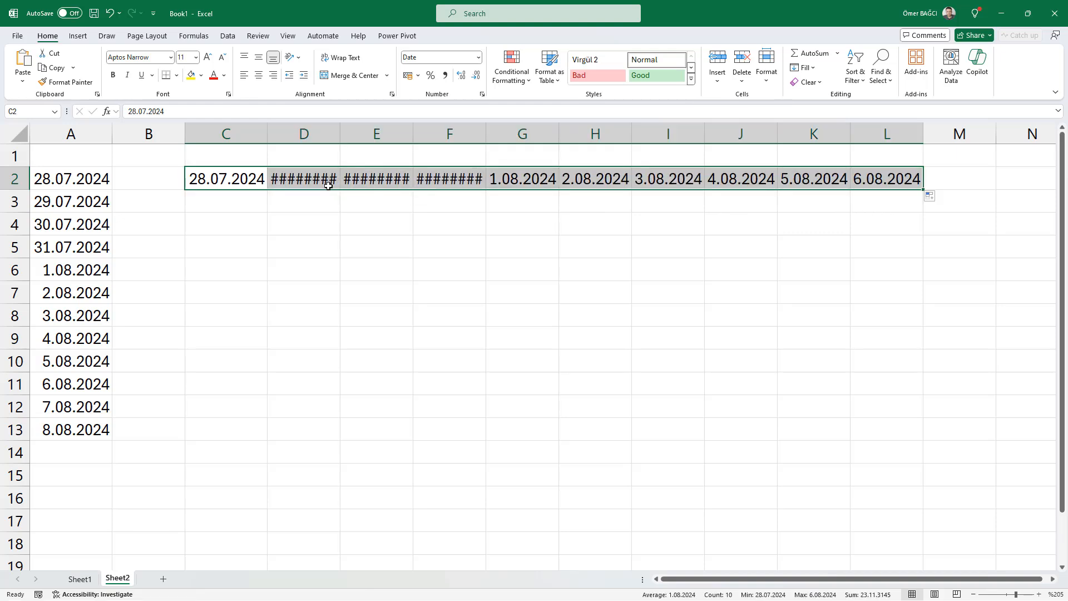
Step: AutoFit the column widths of the date row C2:L2
{"action": "left_click", "coordinate": [763, 82]}
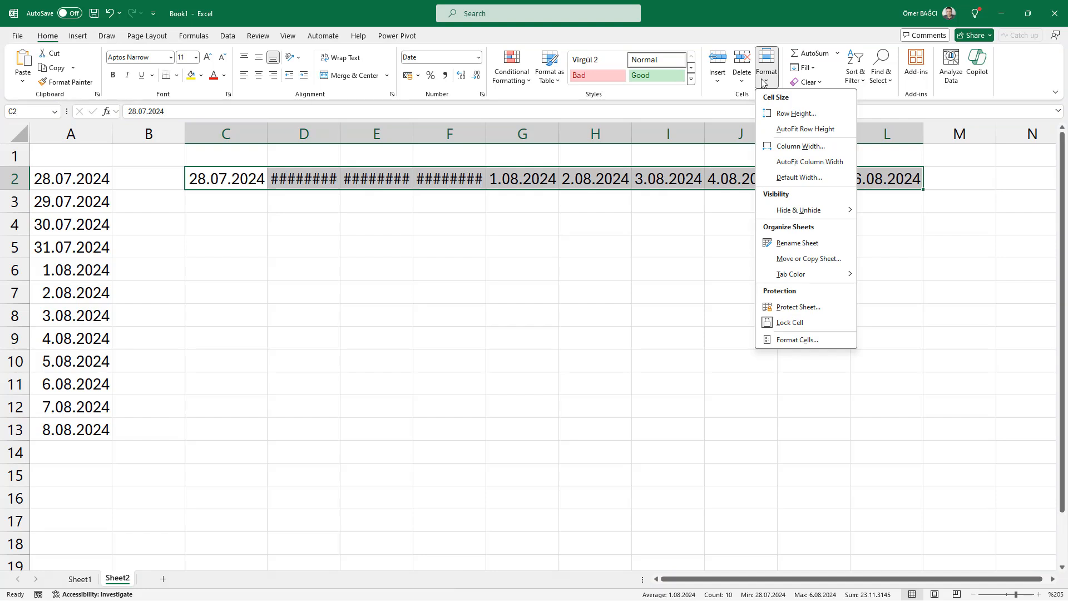
{"action": "left_click", "coordinate": [817, 168]}
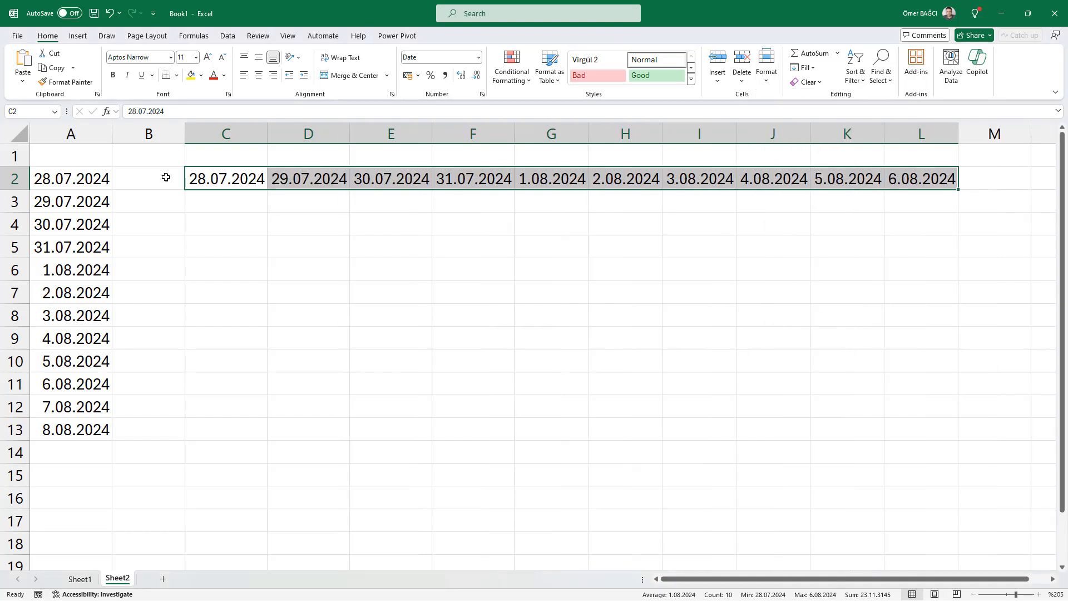
{"action": "left_click_drag", "start_coordinate": [201, 177], "coordinate": [893, 180]}
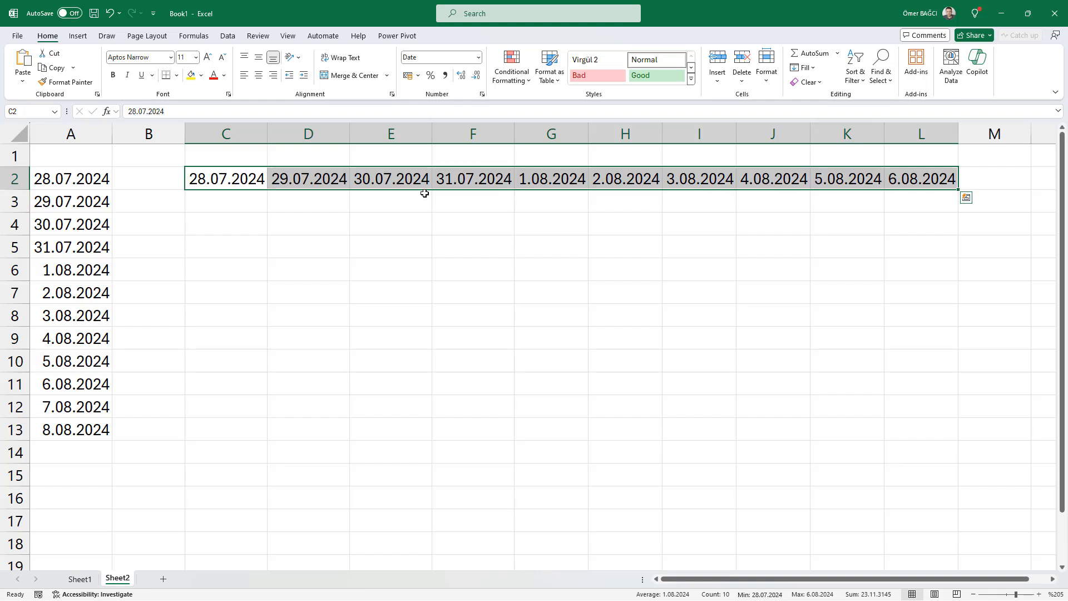
{"action": "left_click", "coordinate": [424, 193]}
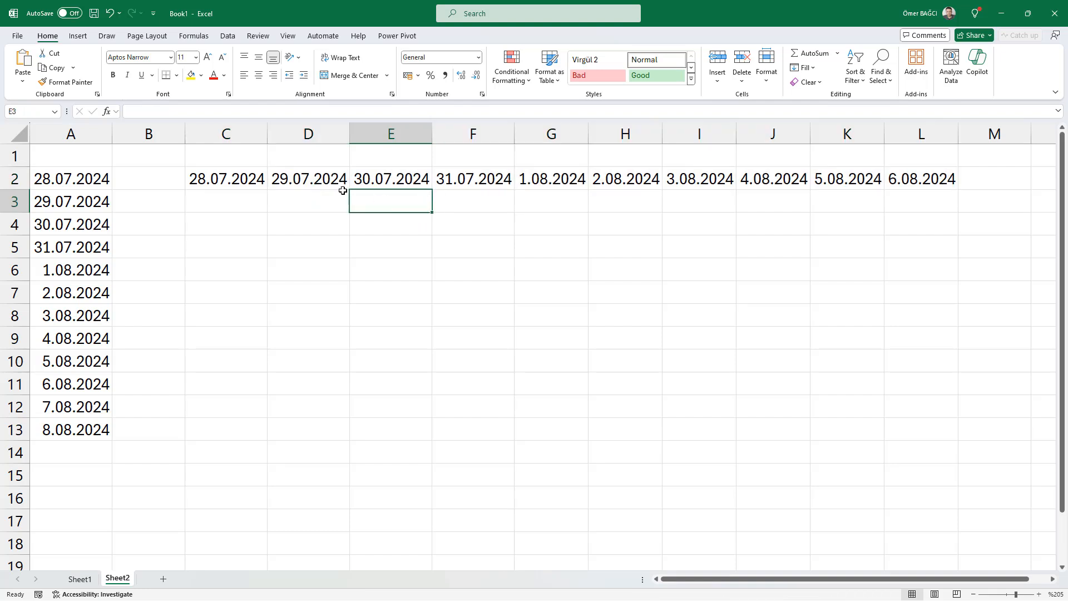
{"action": "left_click_drag", "start_coordinate": [205, 176], "coordinate": [731, 179]}
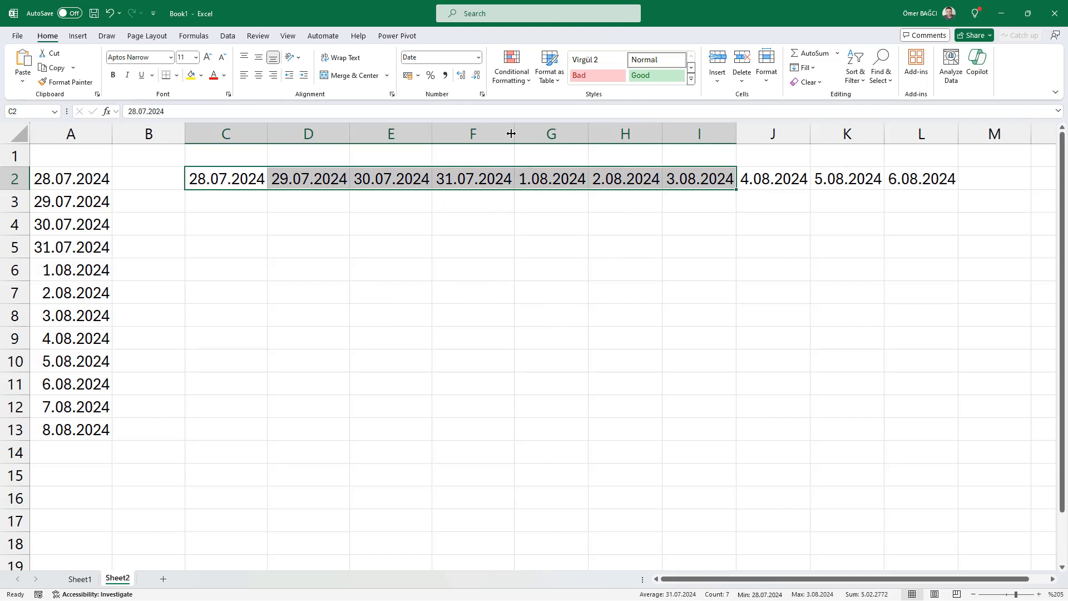
{"action": "left_click", "coordinate": [347, 207]}
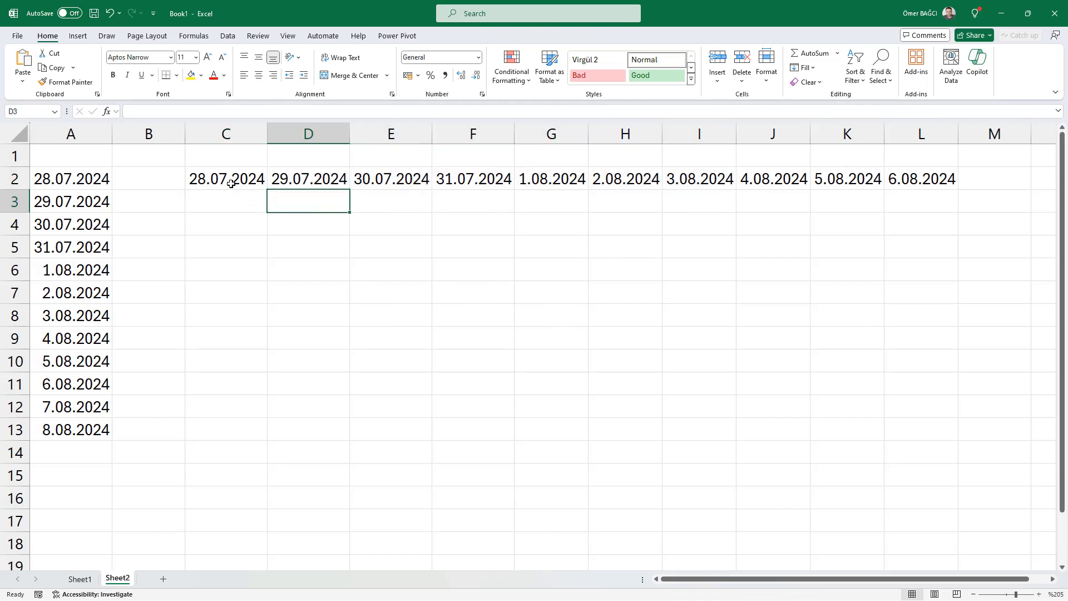
{"action": "left_click_drag", "start_coordinate": [231, 183], "coordinate": [937, 184]}
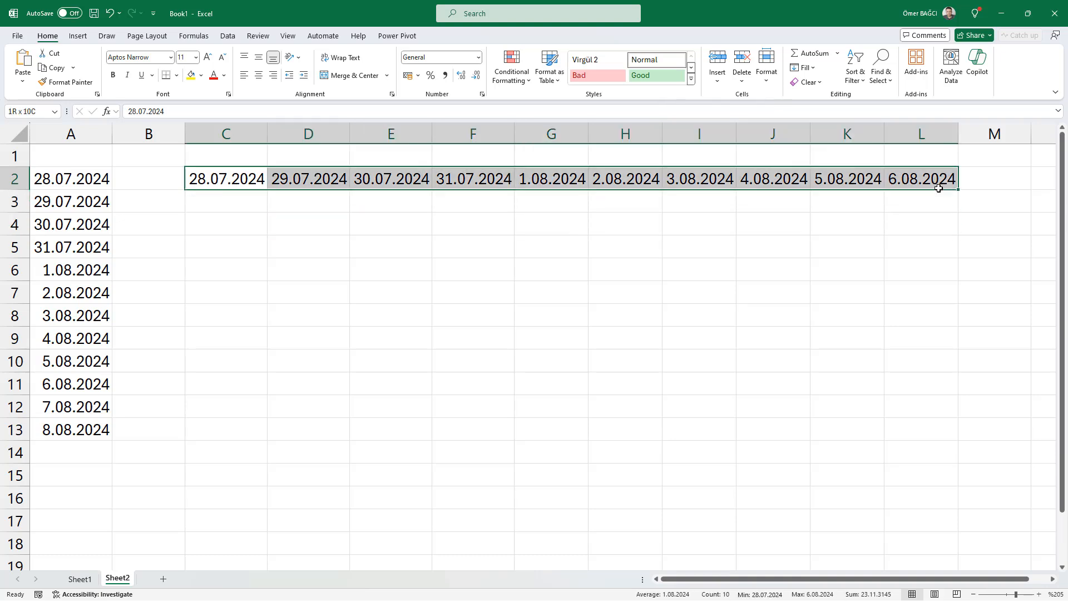
{"action": "left_click", "coordinate": [767, 69]}
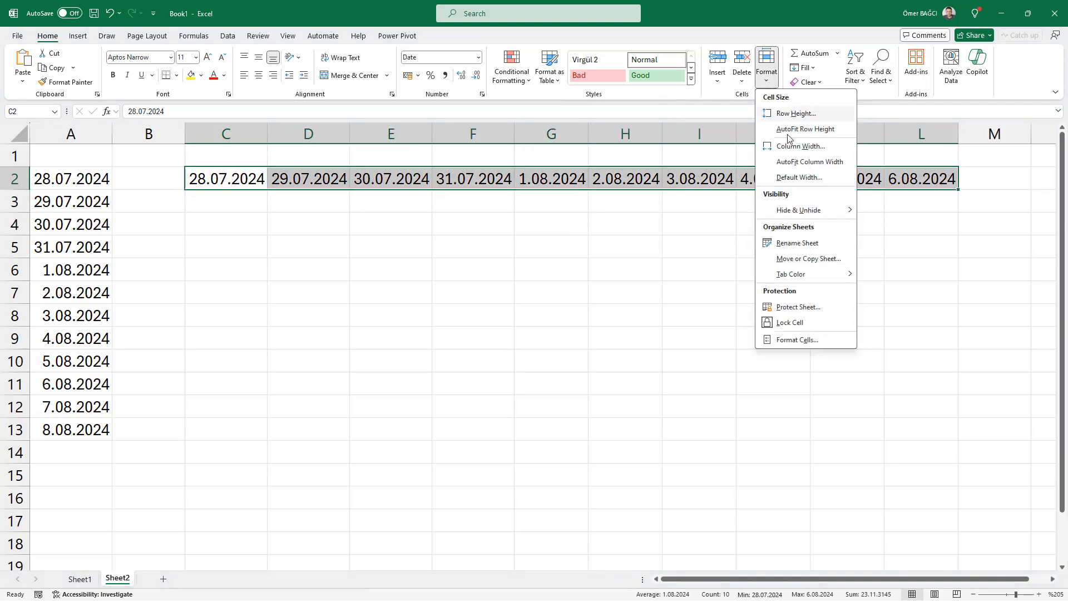
{"action": "left_click", "coordinate": [291, 238]}
{"action": "left_click", "coordinate": [288, 238]}
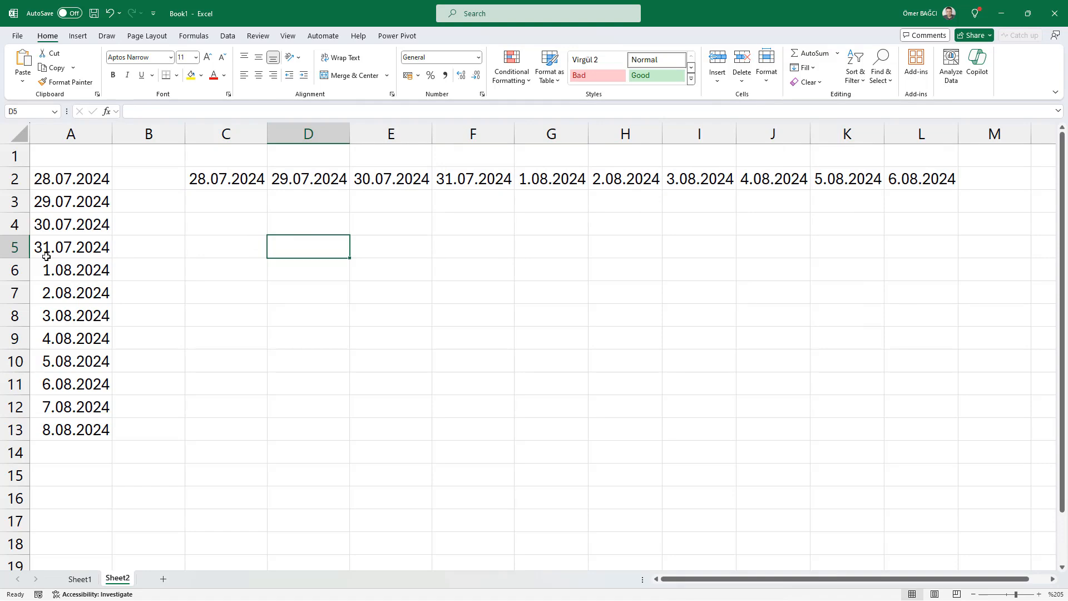
Step: Create two duplicates of Sheet1, placing each copy directly after the original sheet
{"action": "left_click", "coordinate": [80, 579]}
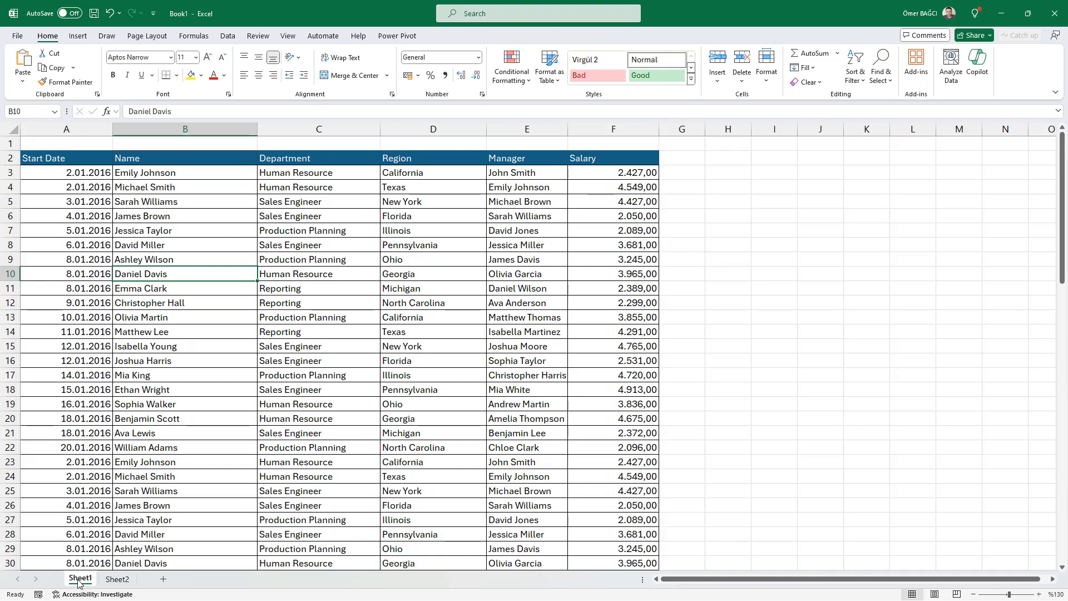
{"action": "left_click_drag", "start_coordinate": [78, 581], "coordinate": [117, 583]}
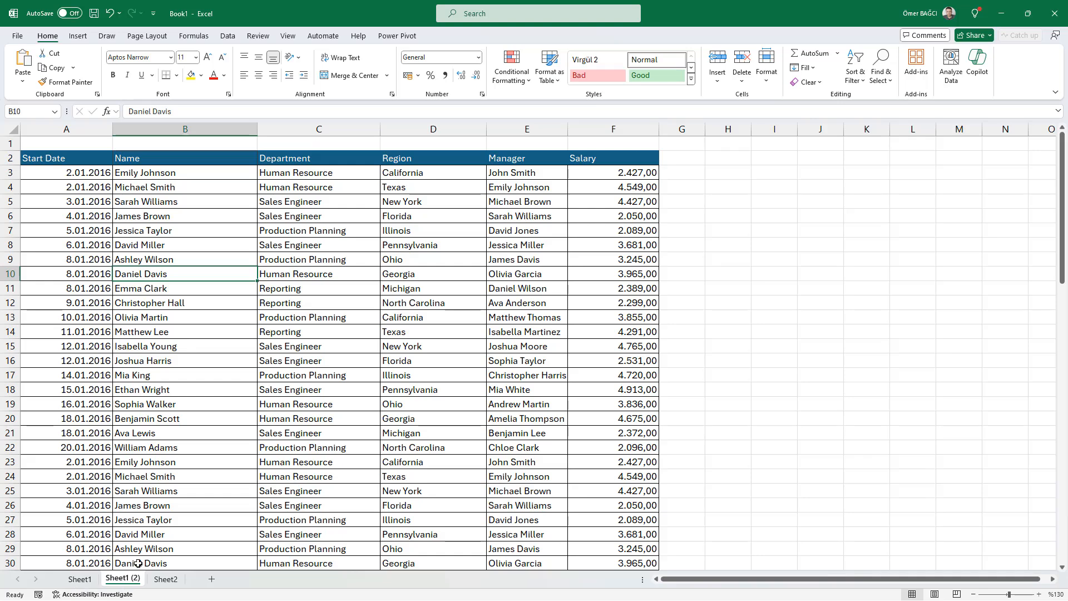
{"action": "left_click", "coordinate": [93, 586]}
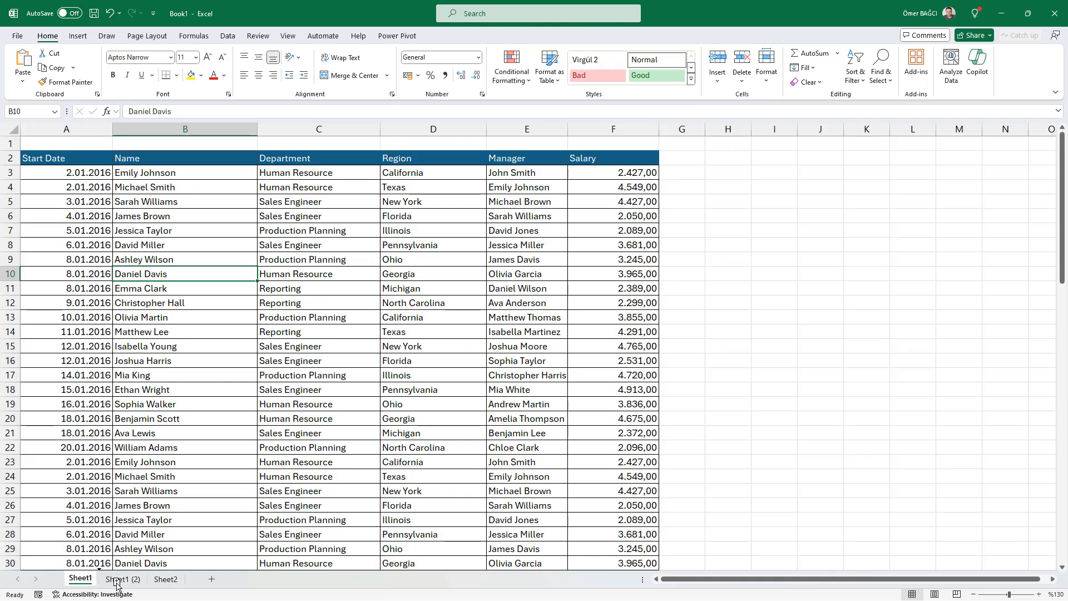
{"action": "left_click_drag", "start_coordinate": [117, 584], "coordinate": [117, 584]}
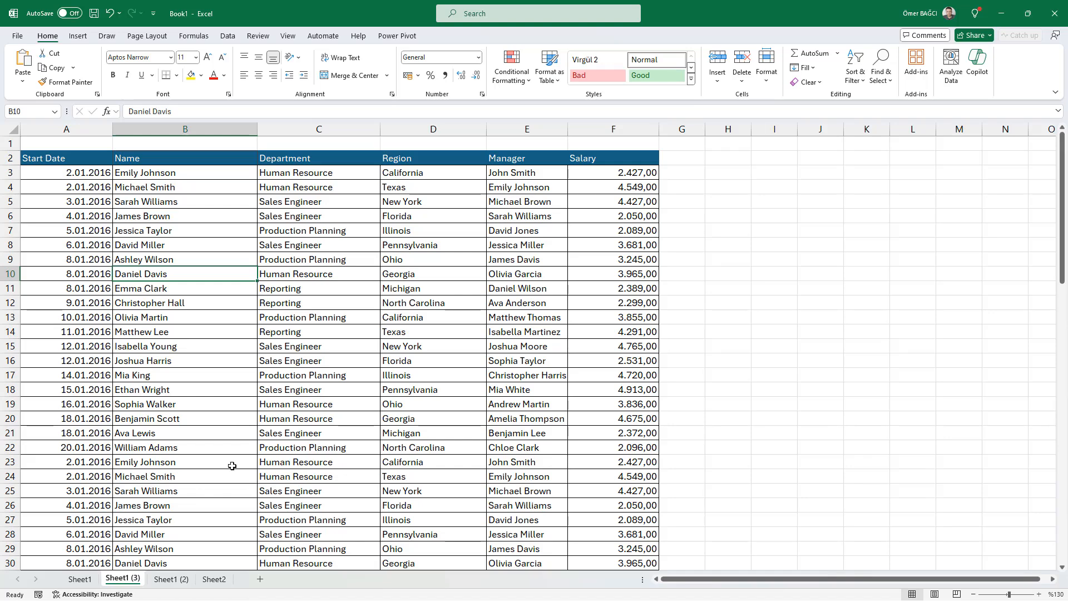
Step: Delete the contents of the entire table on the Sheet1 (3) copy, keeping its cell formatting
{"action": "left_click", "coordinate": [321, 300]}
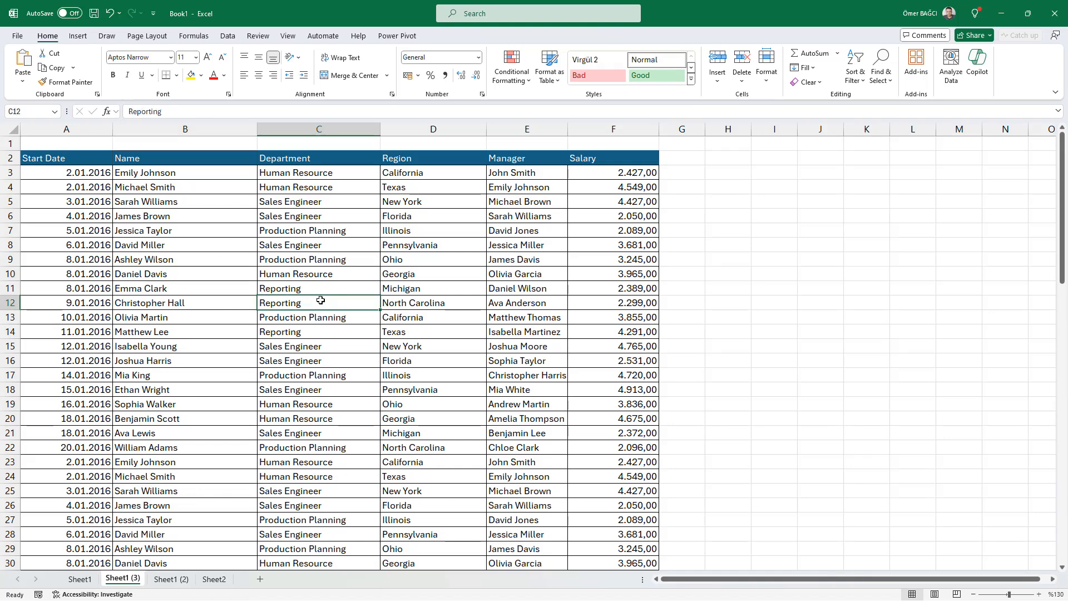
{"action": "left_click", "coordinate": [287, 205]}
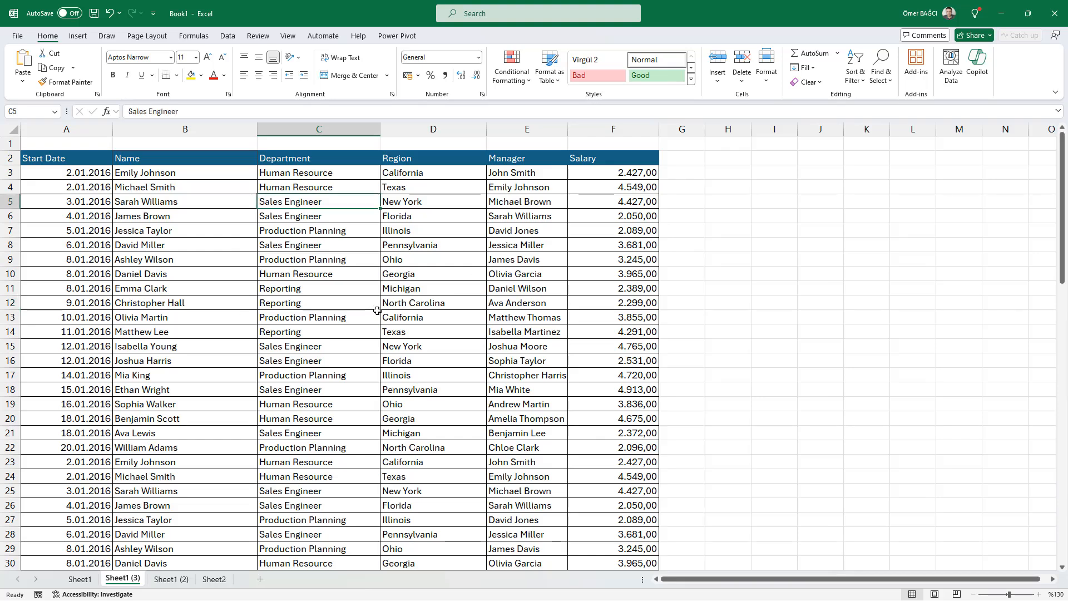
{"action": "key", "text": "ctrl+a"}
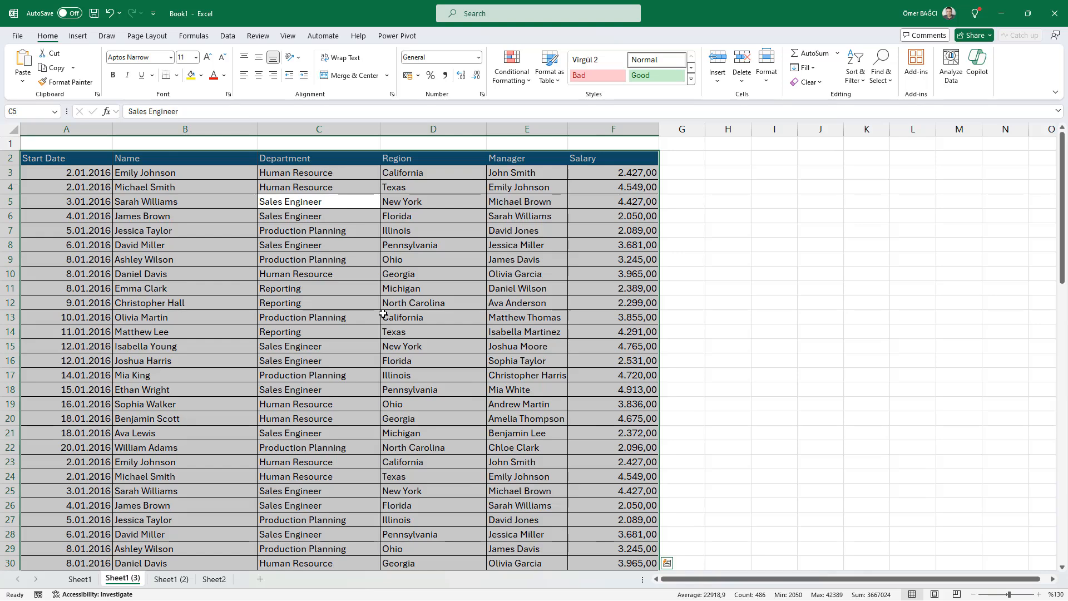
{"action": "key", "text": "Delete"}
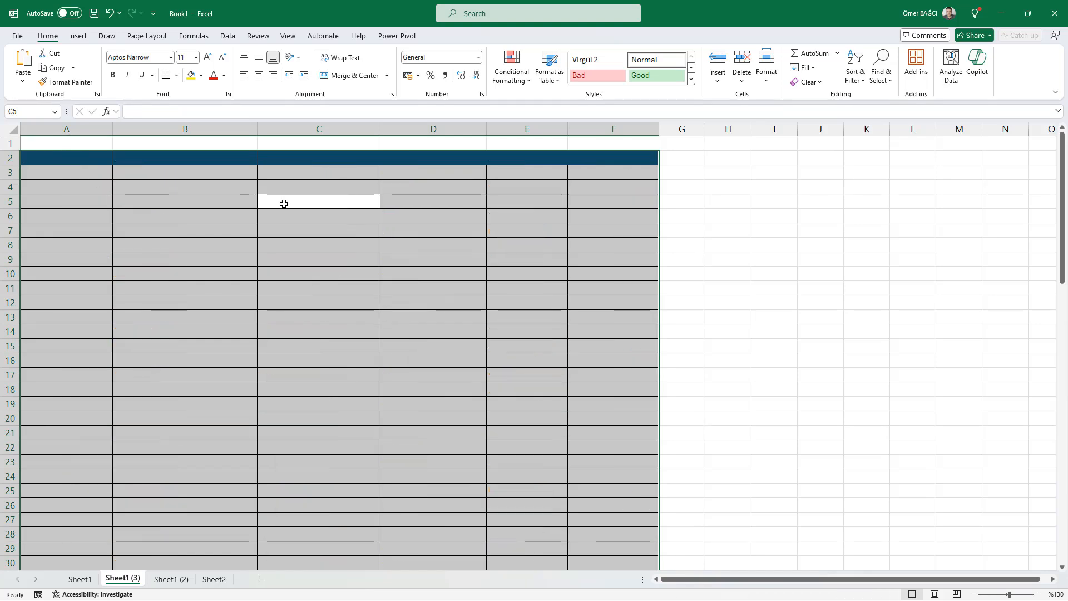
{"action": "key", "text": "ctrl+z"}
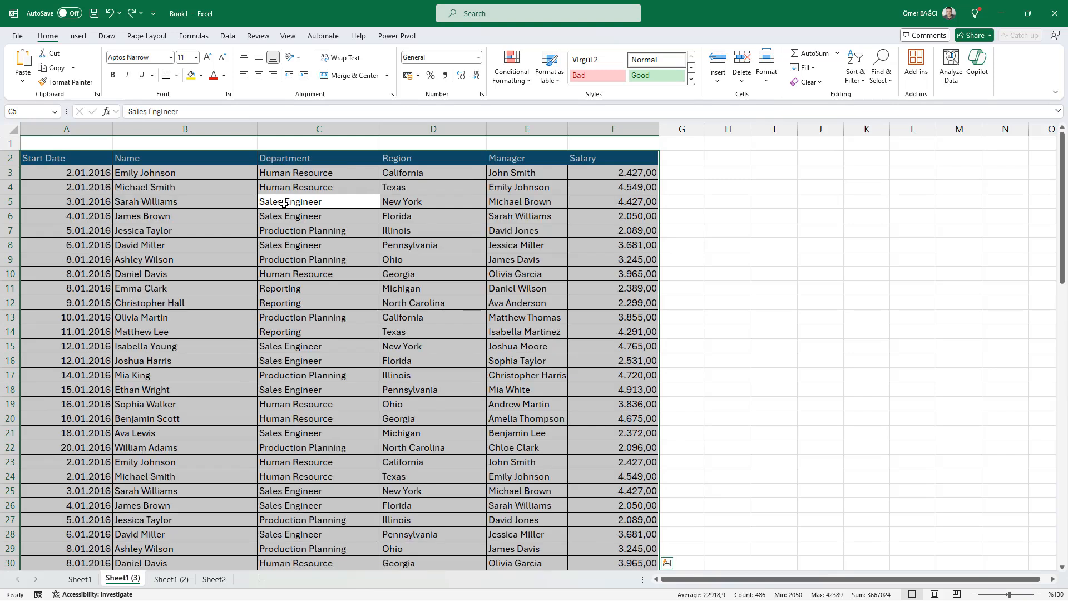
{"action": "key", "text": "Delete"}
Step: Enter 3652 in cell A5 and 145 in cell F7 of the emptied table
{"action": "left_click", "coordinate": [58, 200]}
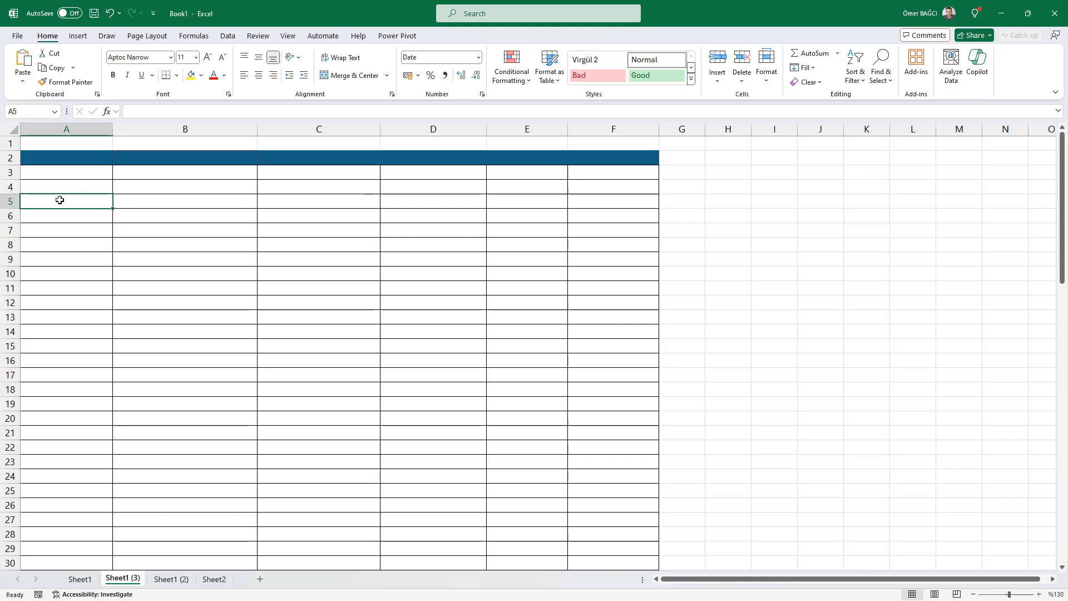
{"action": "type", "text": "3652"}
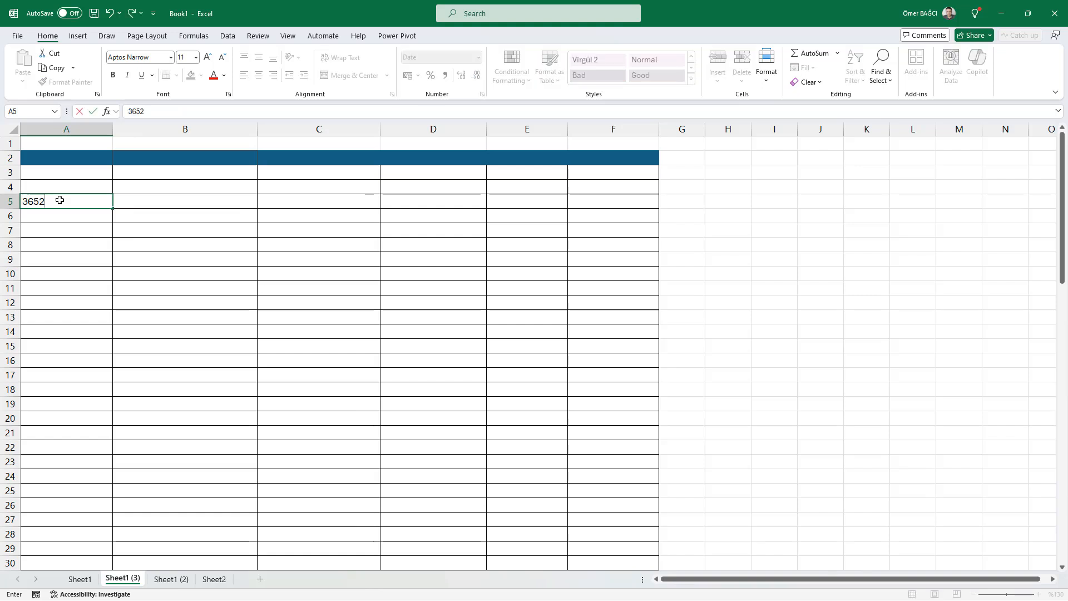
{"action": "key", "text": "Return"}
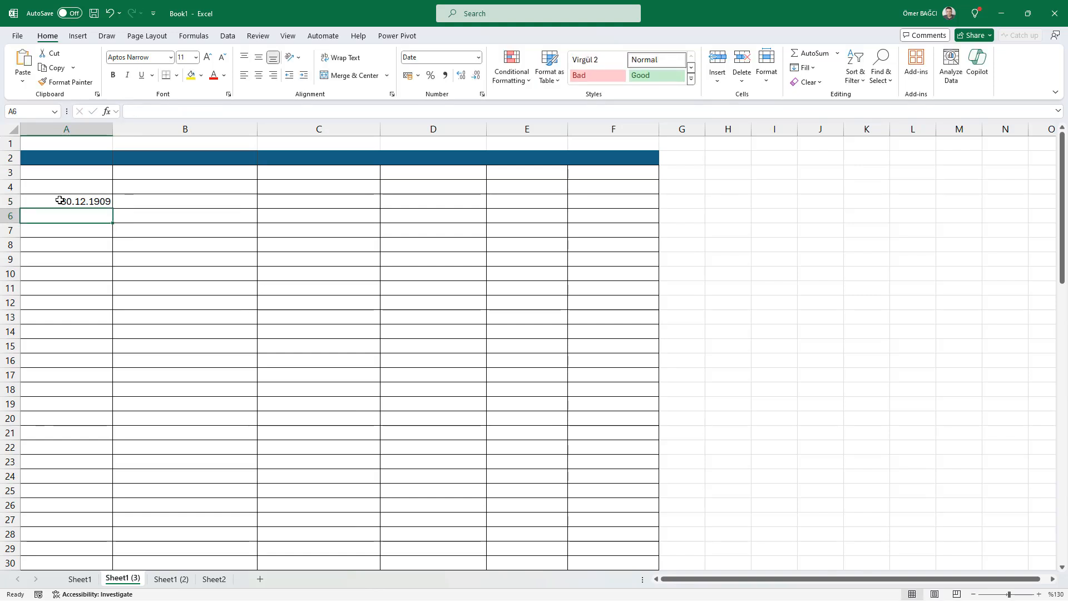
{"action": "left_click", "coordinate": [592, 234]}
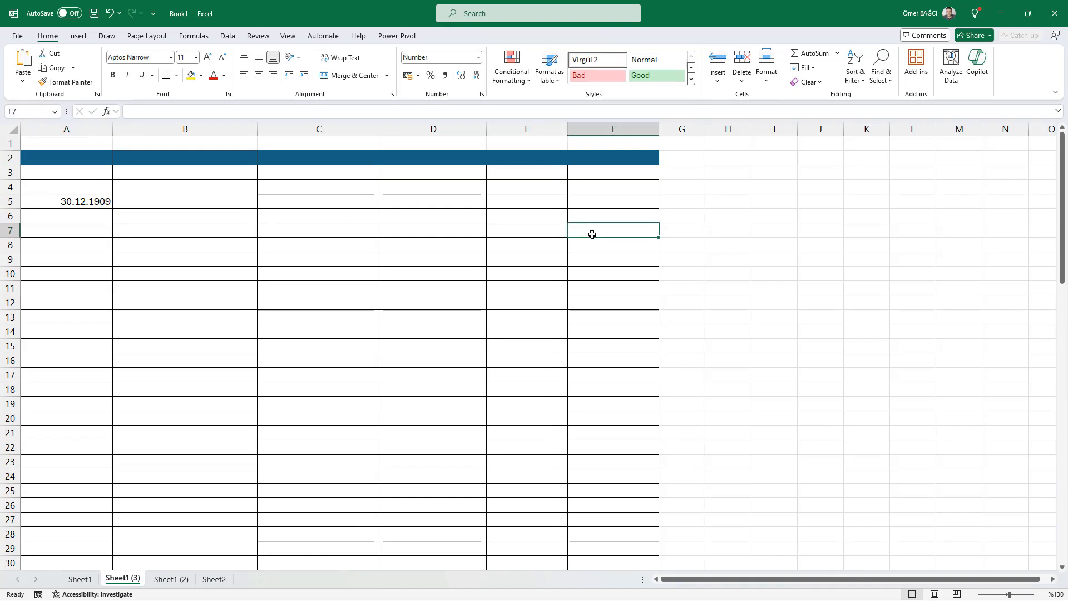
{"action": "type", "text": "145"}
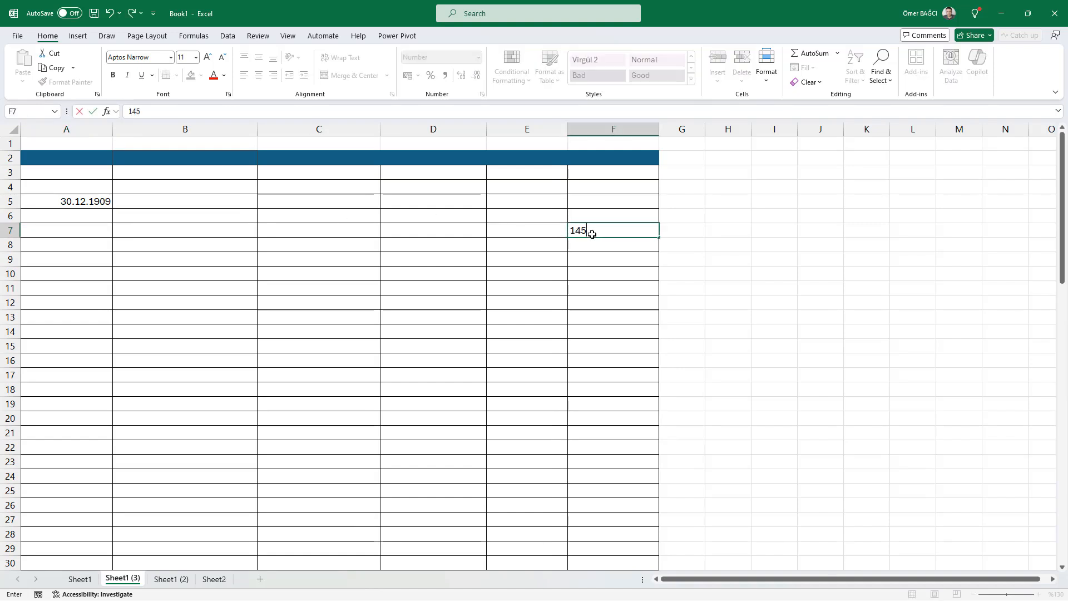
{"action": "key", "text": "Return"}
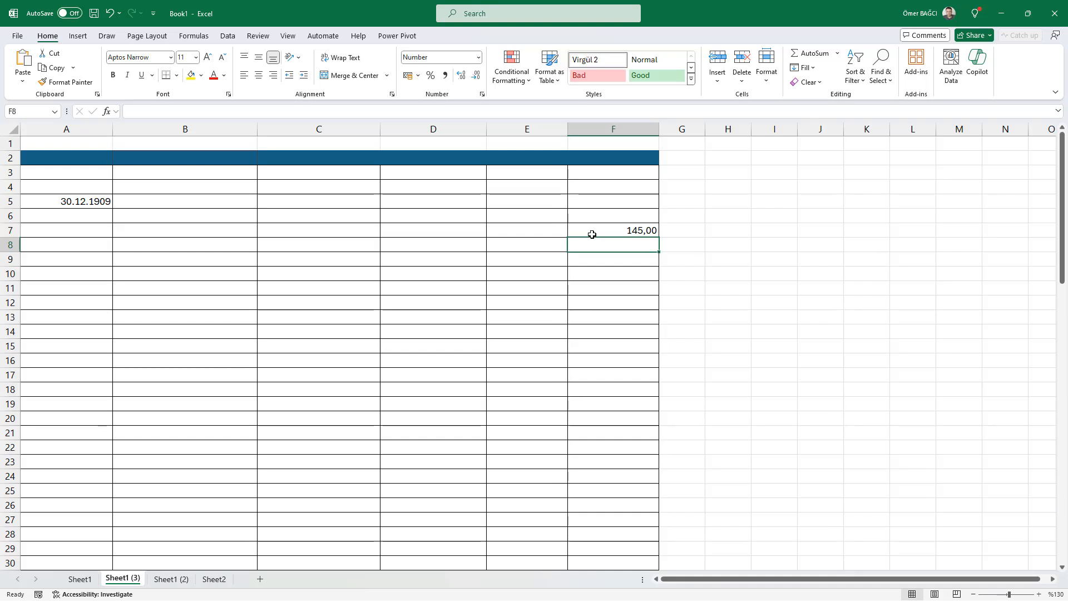
Step: Clear all contents and formats from the entire Sheet1 (3) sheet
{"action": "key", "text": "ctrl+a"}
{"action": "key", "text": "ctrl+a"}
{"action": "left_click", "coordinate": [489, 255]}
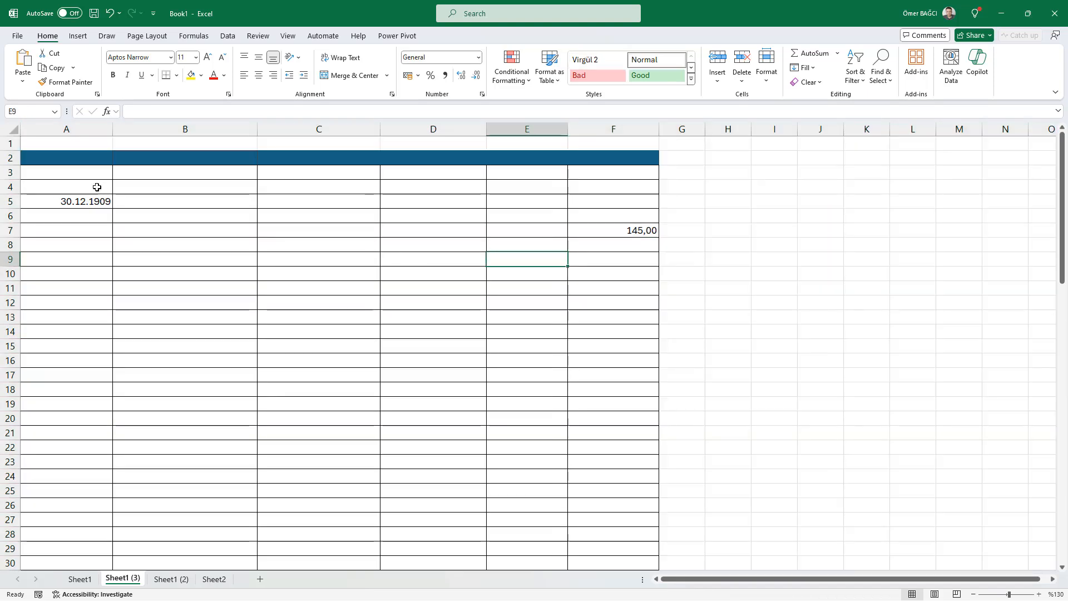
{"action": "key", "text": "ctrl+a"}
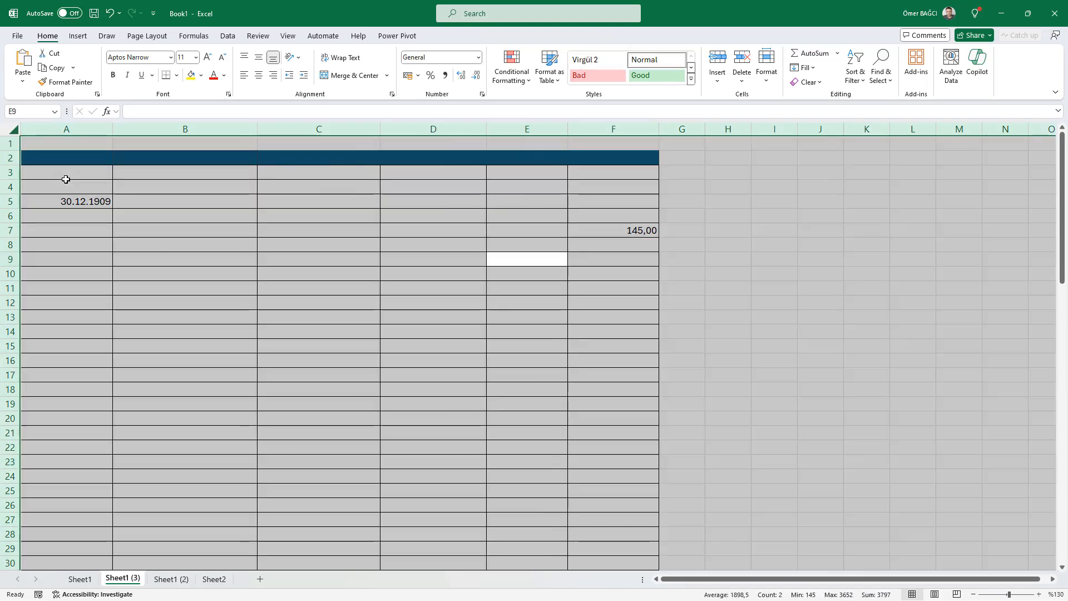
{"action": "left_click", "coordinate": [182, 236]}
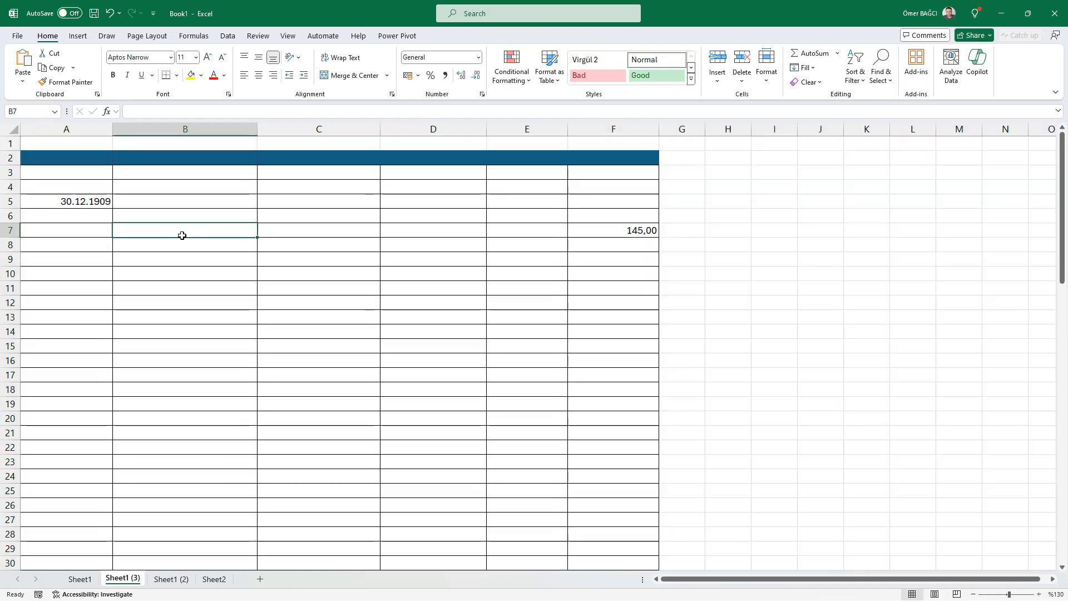
{"action": "key", "text": "ctrl+a"}
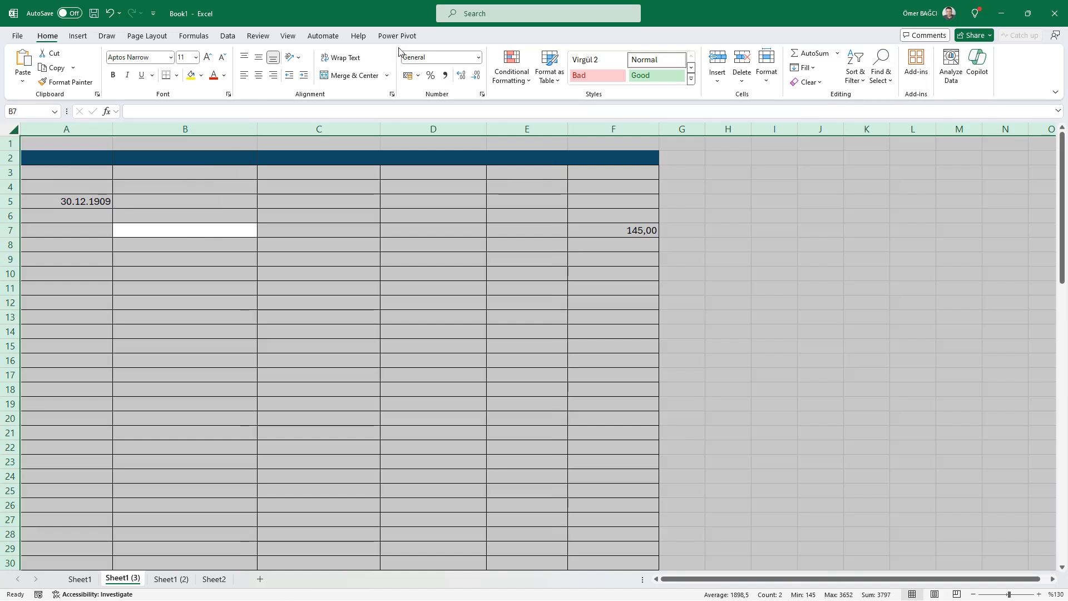
{"action": "left_click", "coordinate": [804, 82]}
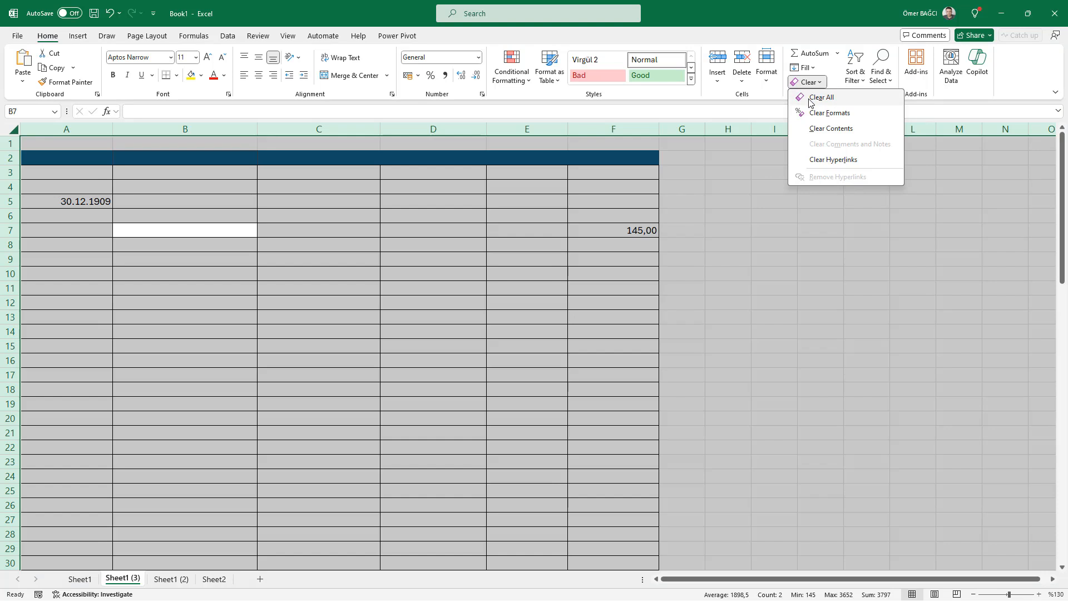
{"action": "left_click", "coordinate": [809, 100]}
{"action": "left_click", "coordinate": [65, 211]}
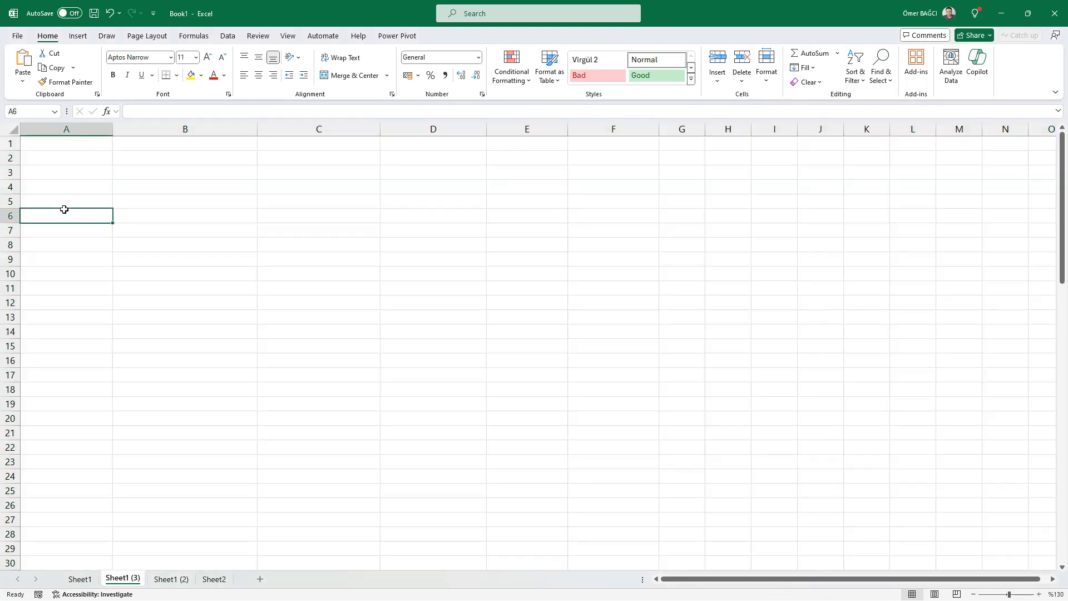
Step: Narrow column B on the cleared Sheet1 (3) sheet
{"action": "left_click", "coordinate": [162, 227]}
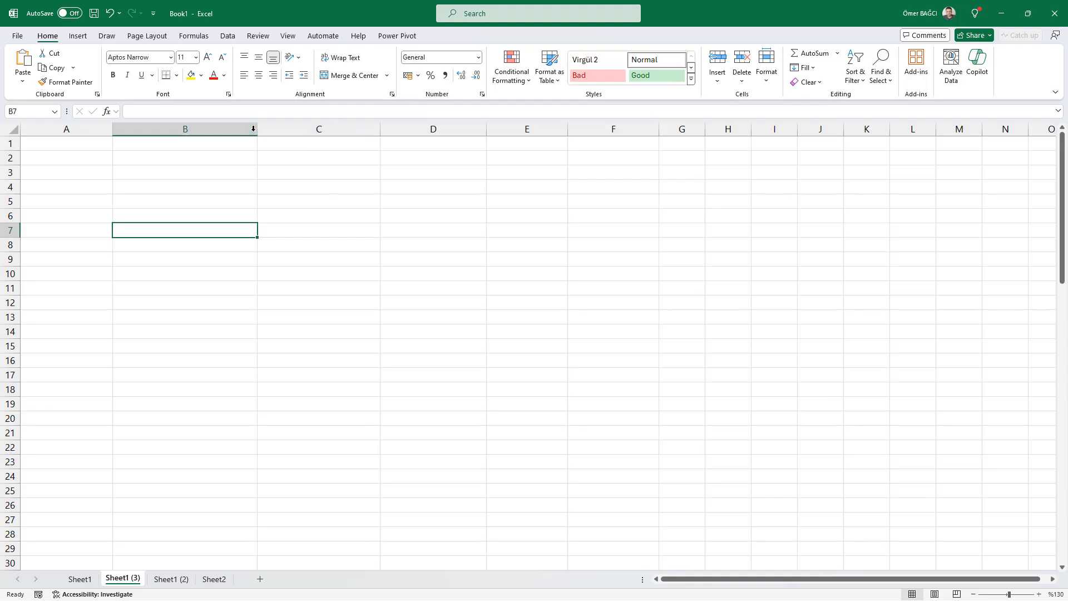
{"action": "left_click_drag", "start_coordinate": [257, 129], "coordinate": [213, 138]}
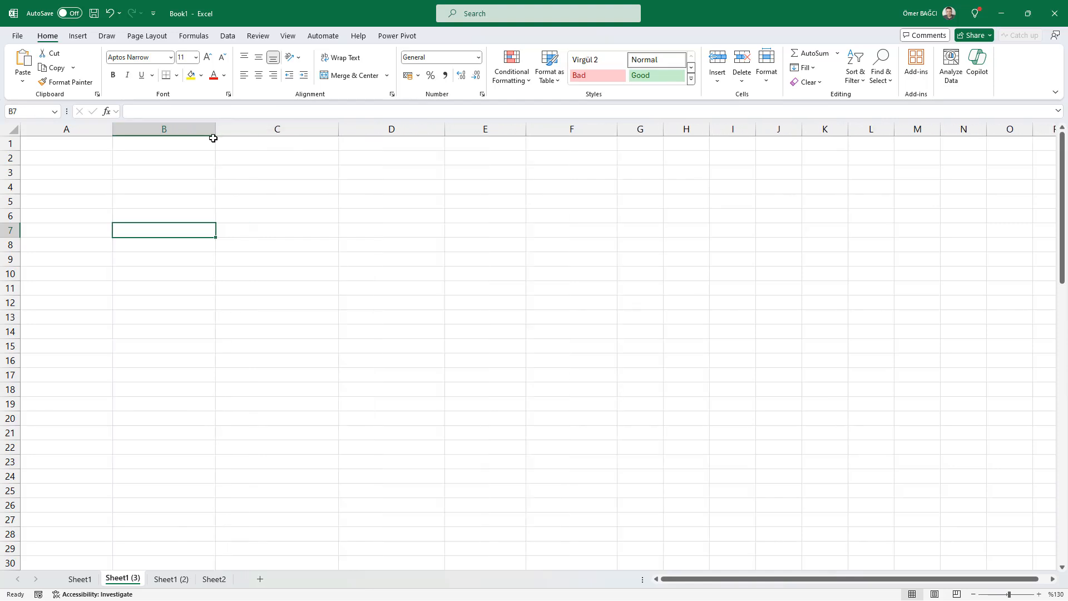
{"action": "left_click", "coordinate": [156, 161]}
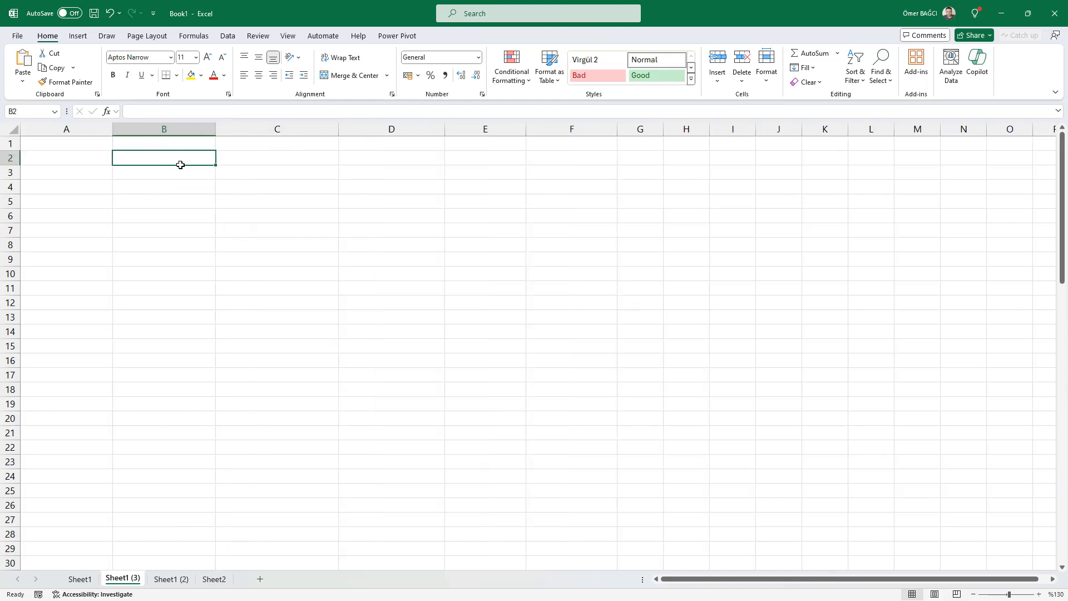
{"action": "left_click", "coordinate": [199, 233]}
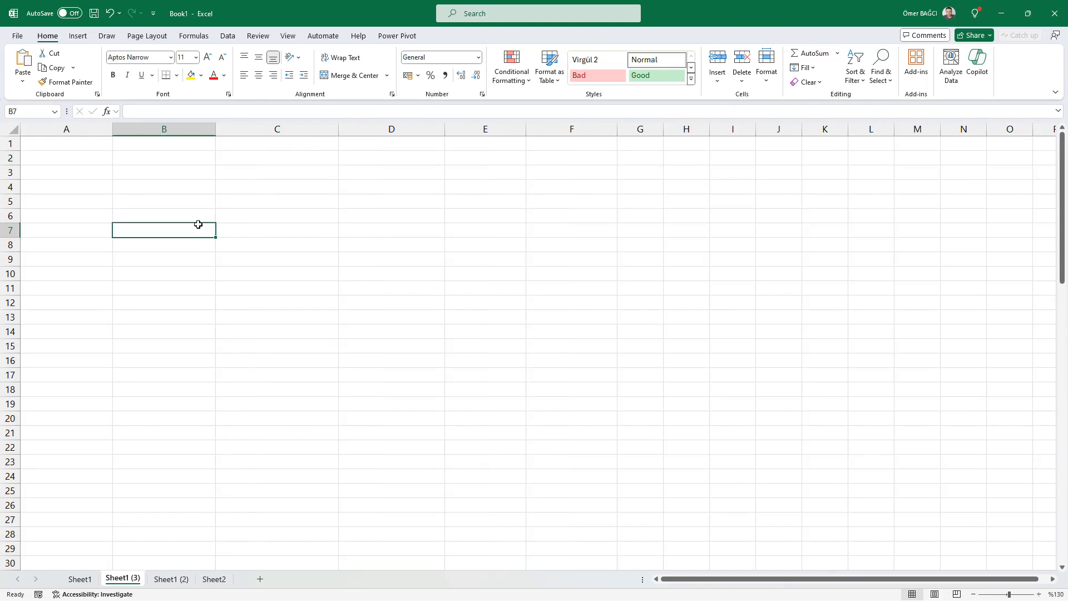
Step: On Sheet1 (2), copy the formatting of the Name header in B2 to cell B6 with Format Painter
{"action": "left_click", "coordinate": [171, 579]}
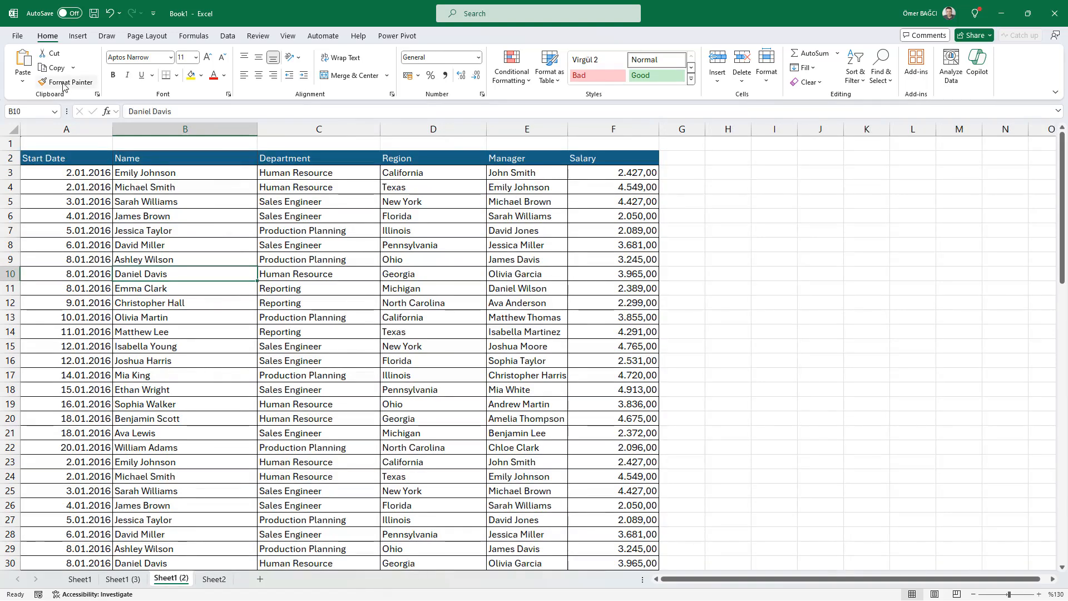
{"action": "left_click", "coordinate": [222, 158]}
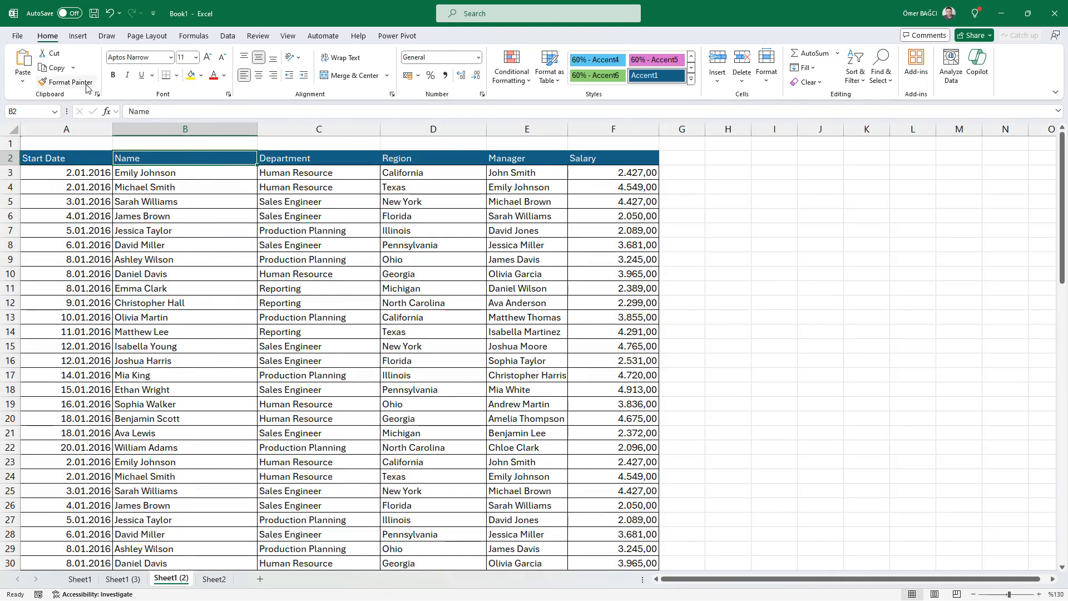
{"action": "left_click", "coordinate": [67, 83]}
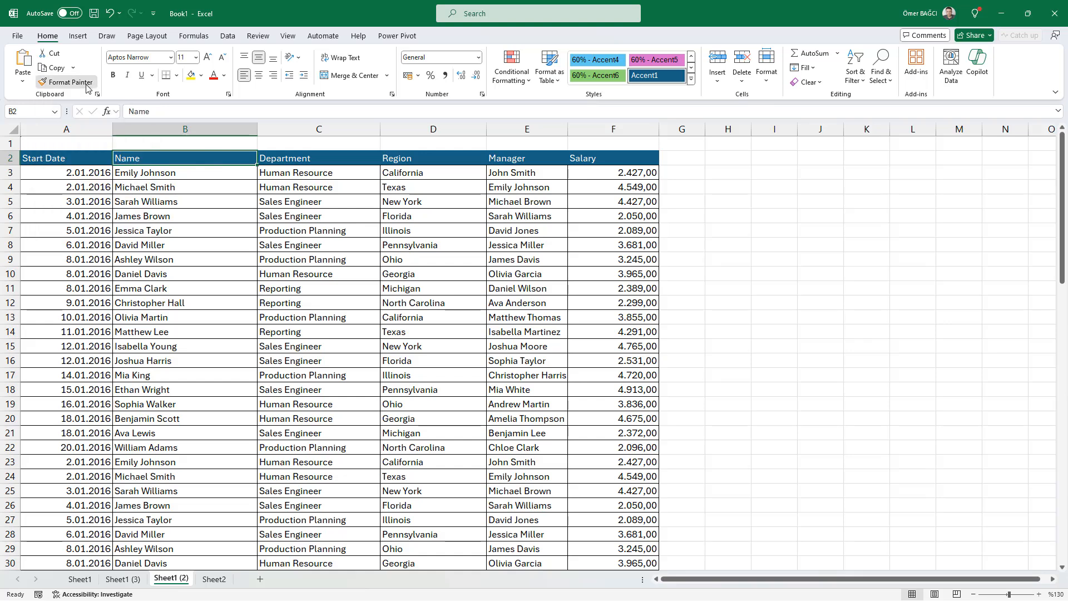
{"action": "left_click", "coordinate": [169, 217]}
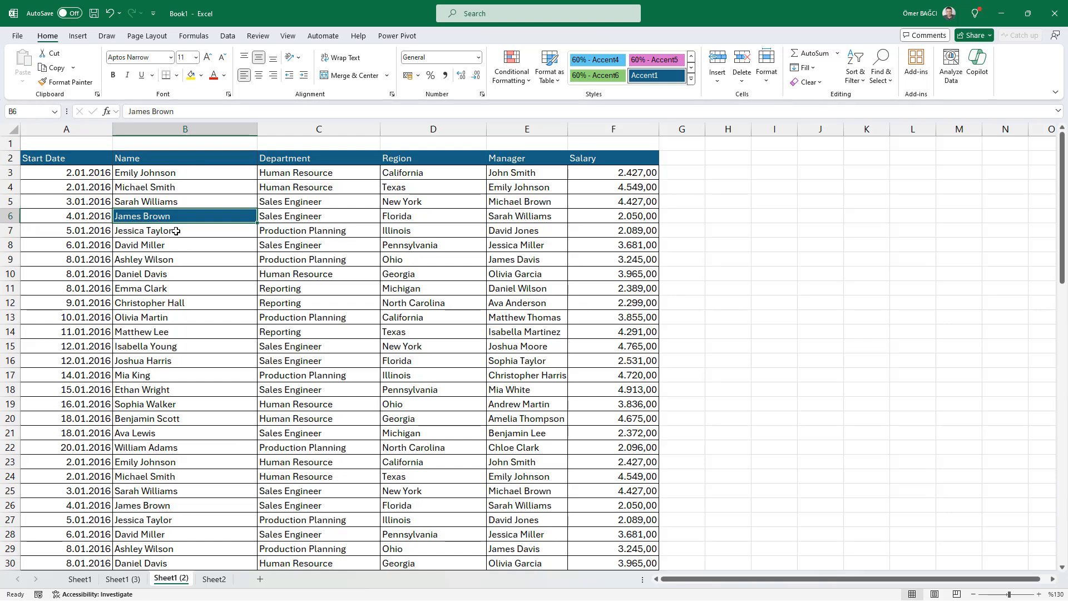
{"action": "left_click", "coordinate": [193, 160]}
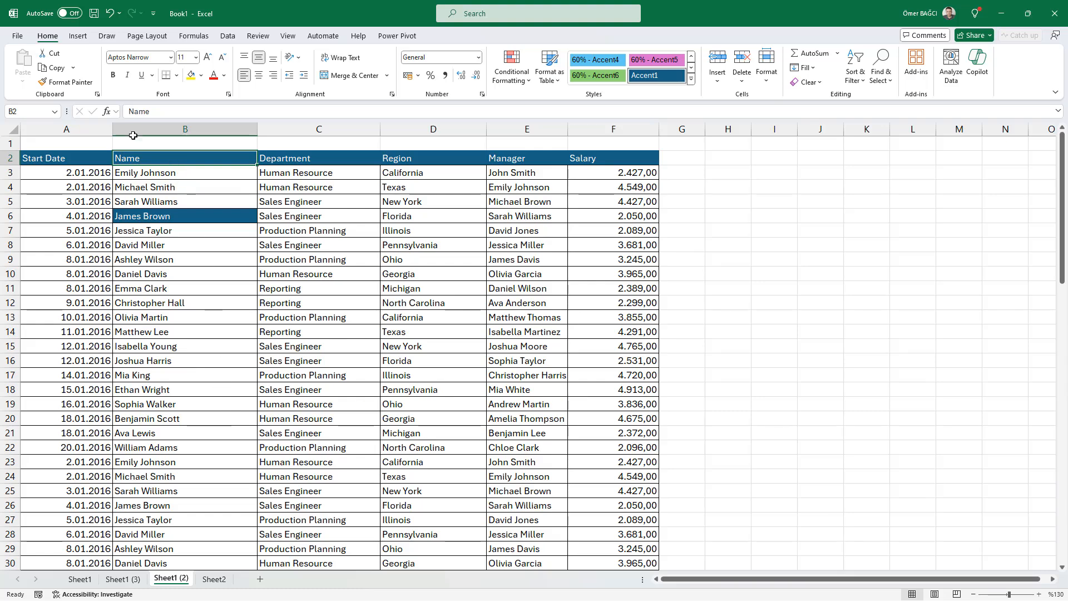
Step: Copy the B2 header formatting with Format Painter kept active to C10, B14, C17, D18, D11, D6, E7, E13, D14 and C15, finally switching it off
{"action": "left_click", "coordinate": [78, 83]}
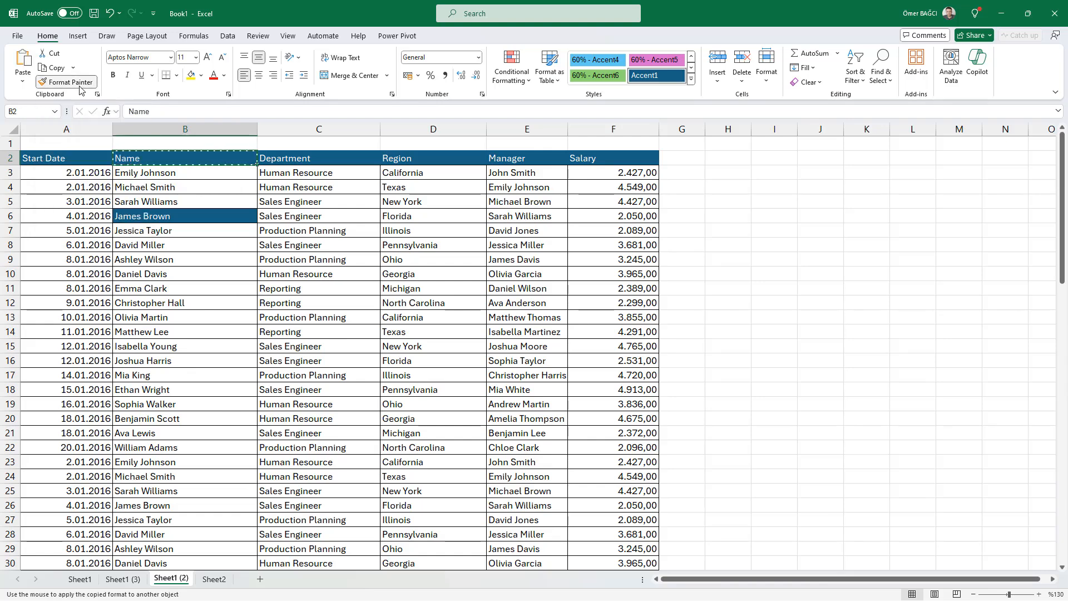
{"action": "left_click", "coordinate": [299, 276]}
{"action": "left_click", "coordinate": [245, 329]}
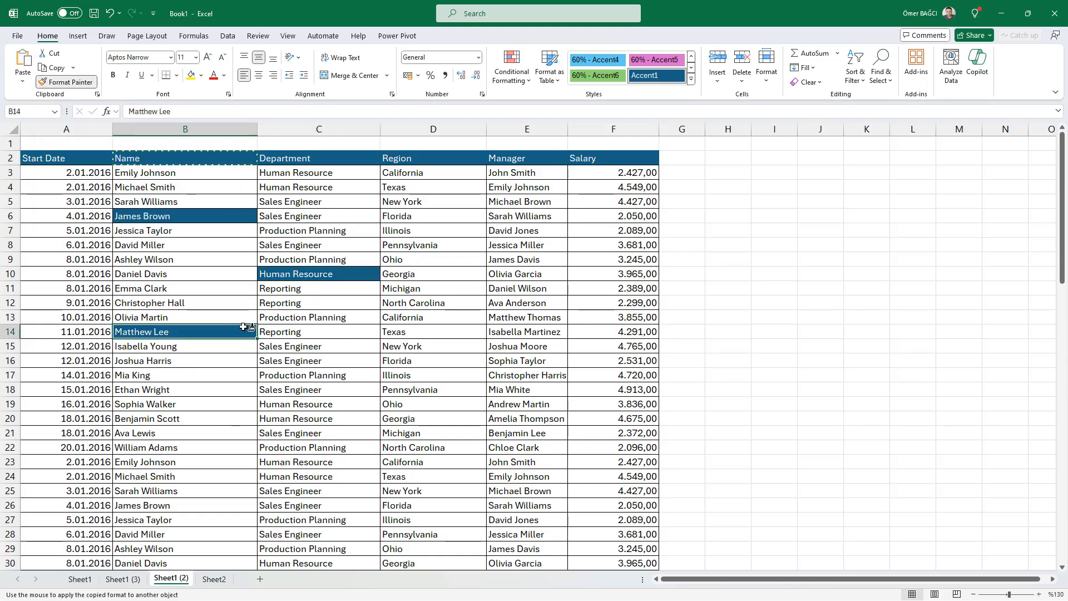
{"action": "left_click", "coordinate": [340, 376]}
{"action": "left_click", "coordinate": [439, 385]}
{"action": "left_click", "coordinate": [449, 289]}
{"action": "left_click", "coordinate": [450, 215]}
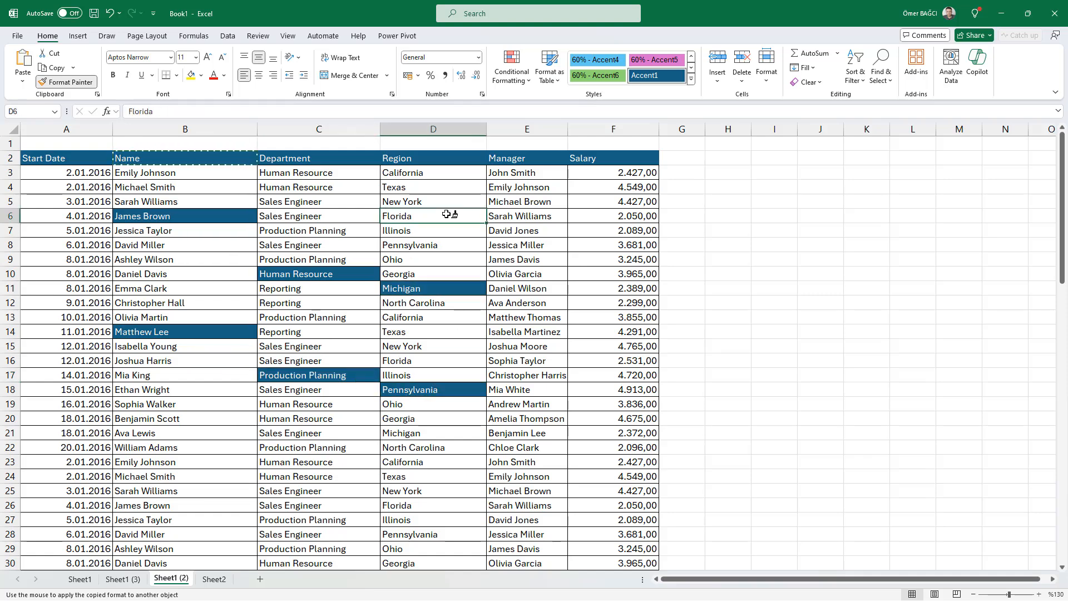
{"action": "left_click", "coordinate": [526, 234]}
{"action": "left_click", "coordinate": [517, 322]}
{"action": "left_click", "coordinate": [428, 333]}
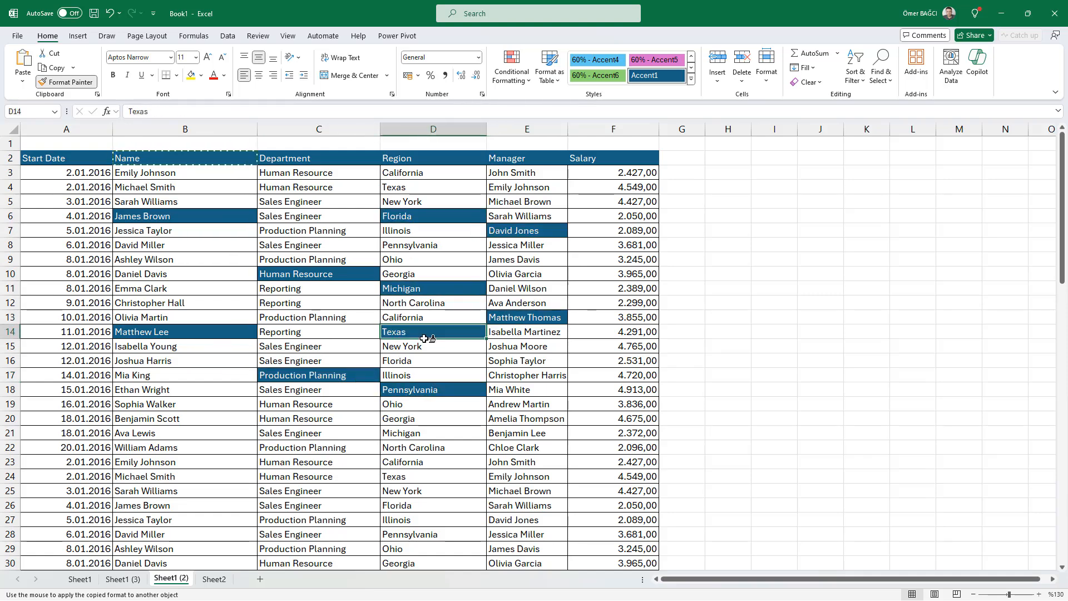
{"action": "left_click", "coordinate": [346, 342]}
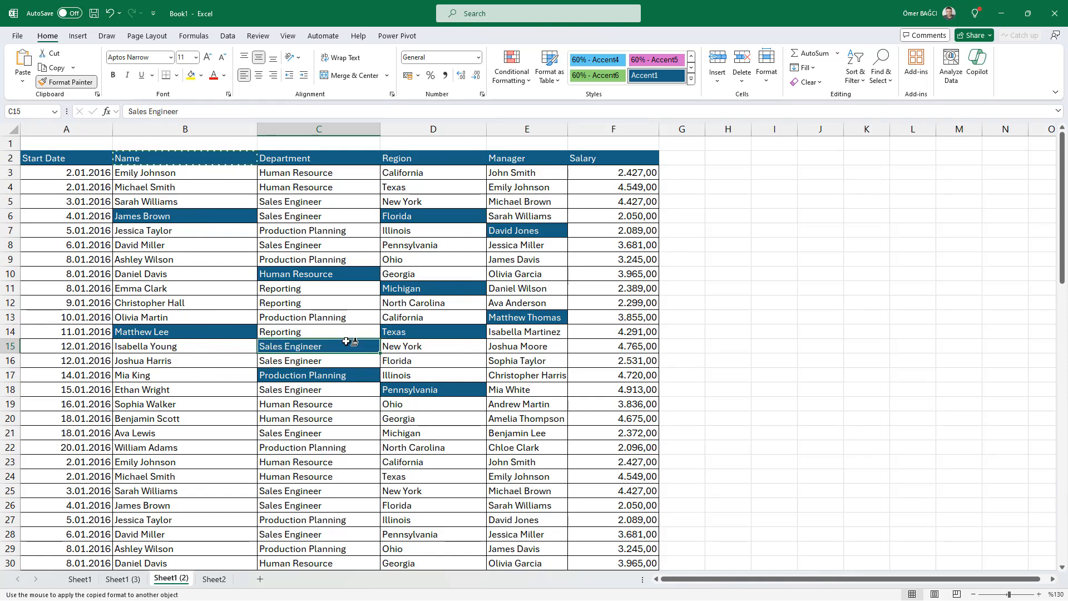
{"action": "key", "text": "Escape"}
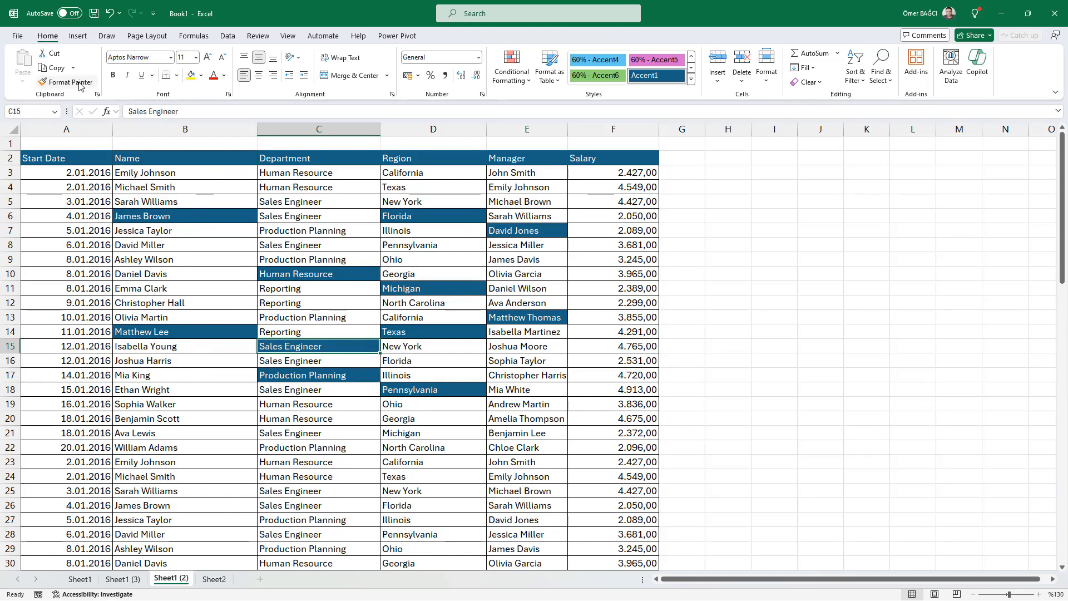
{"action": "left_click", "coordinate": [209, 240]}
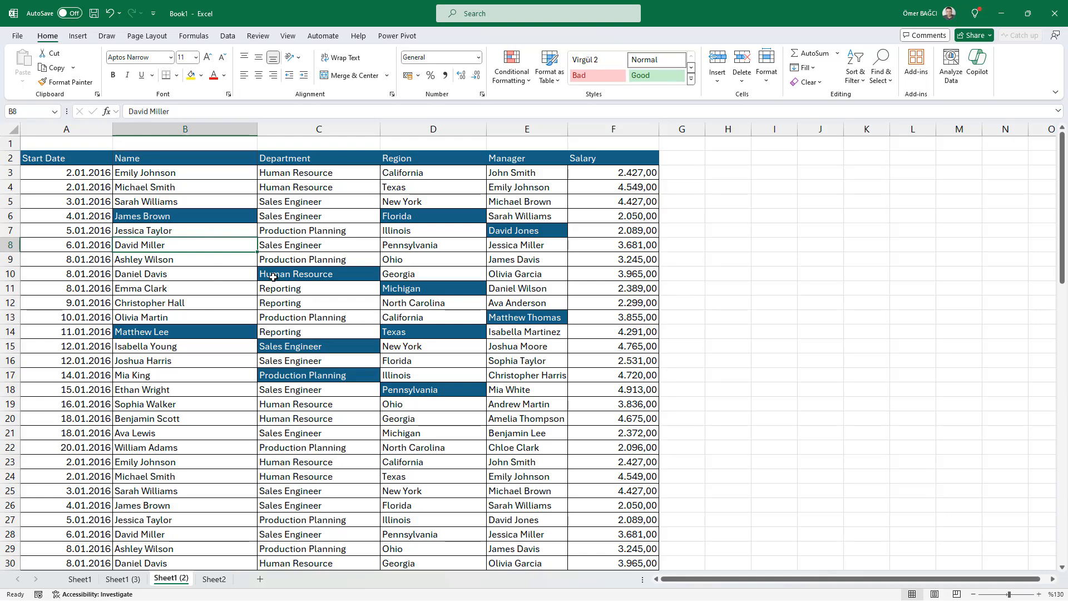
{"action": "left_click", "coordinate": [369, 239]}
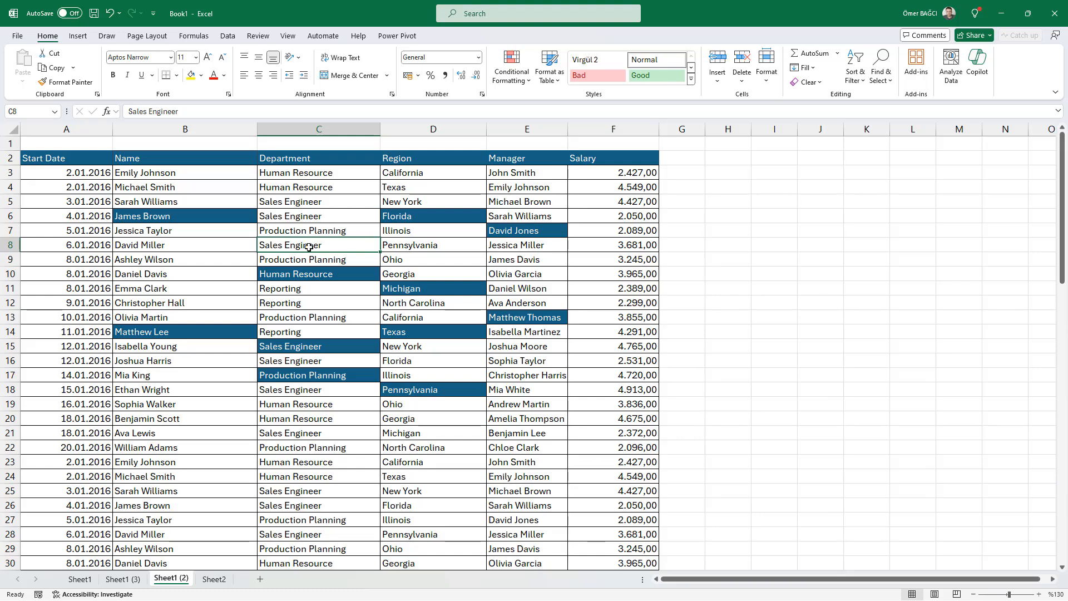
{"action": "left_click", "coordinate": [221, 256]}
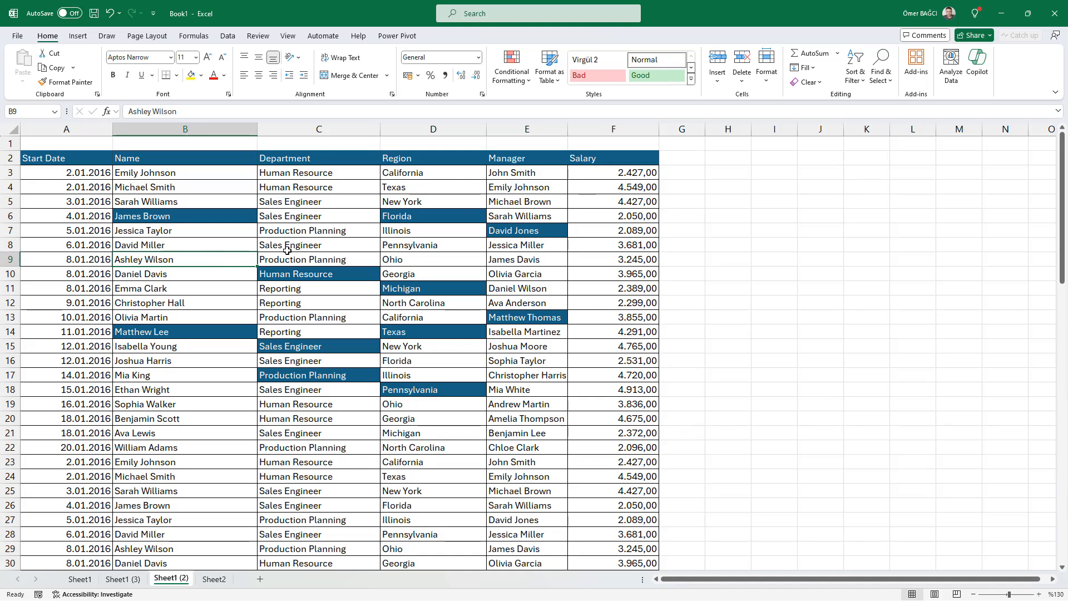
{"action": "left_click", "coordinate": [292, 233]}
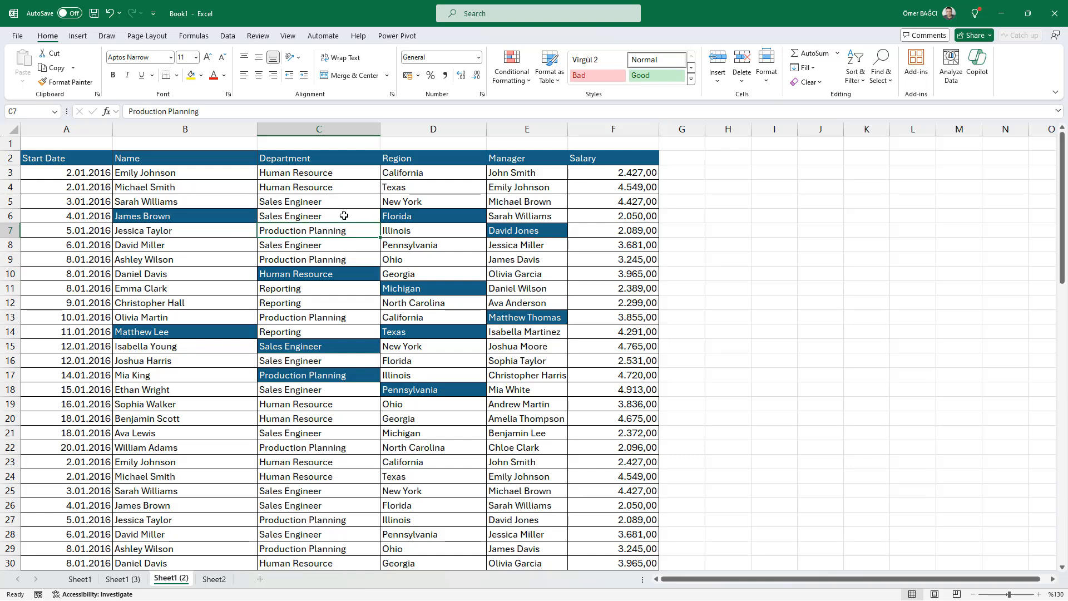